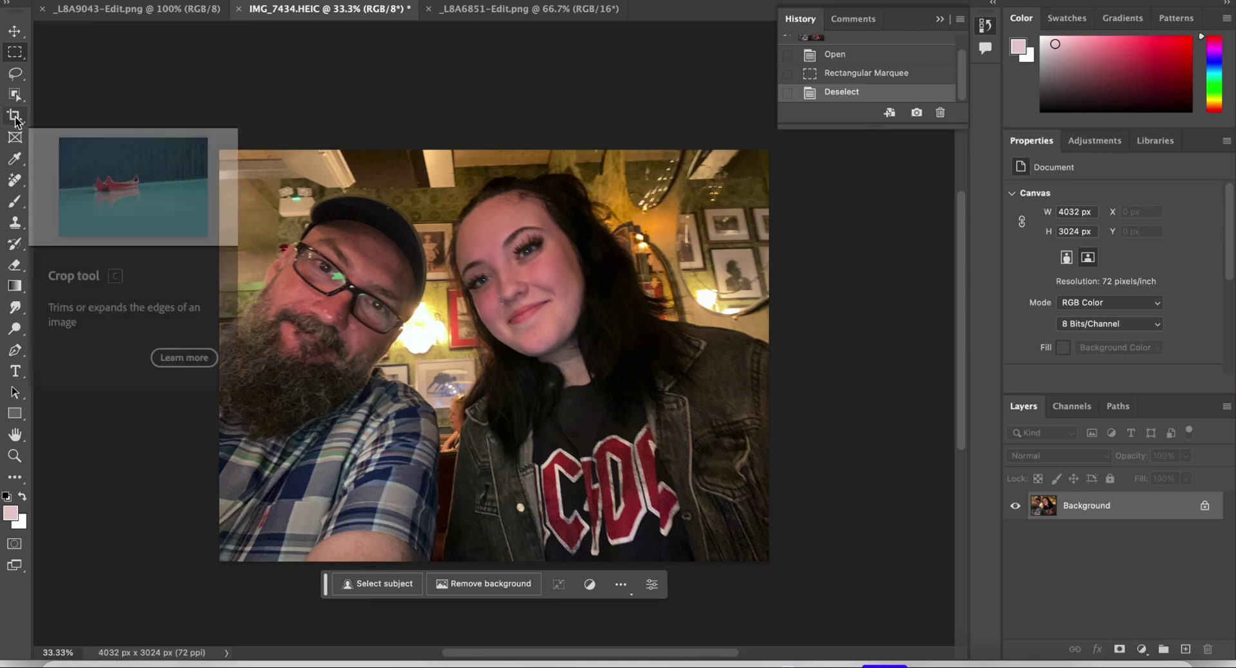
Extend the selfie canvas rightward to 5002 × 3024 px and select the new white strip plus a photo sliver.
left_click(15, 117)
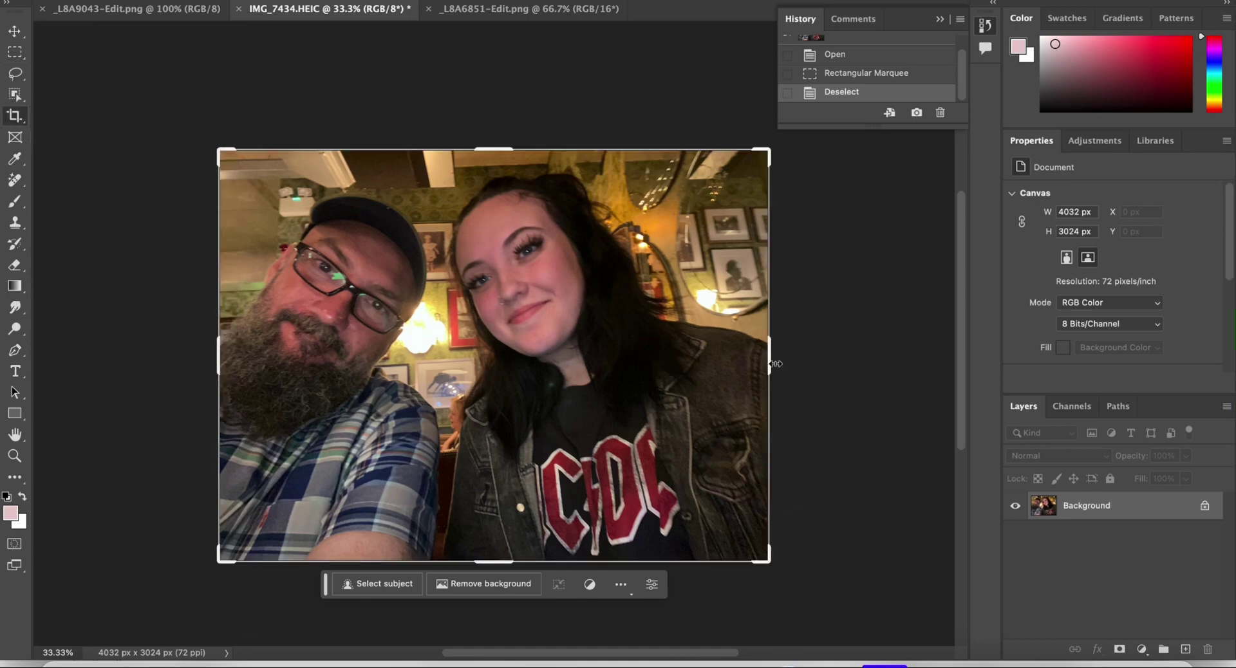
left_click_drag(774, 362, 836, 356)
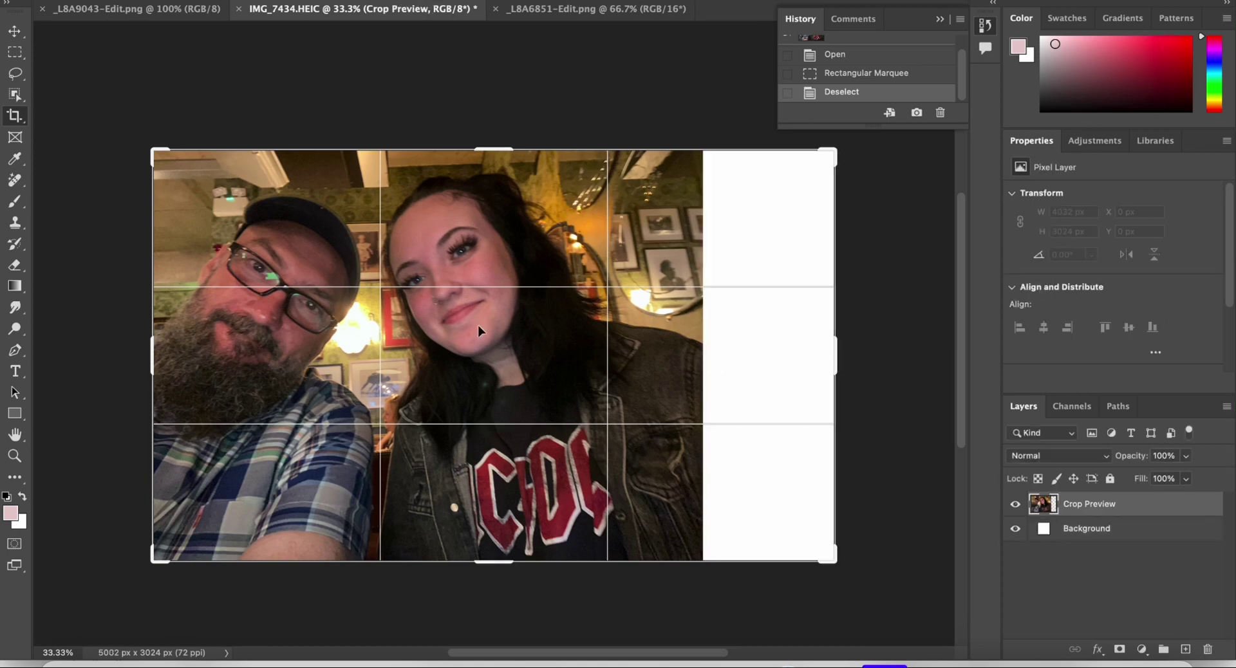
left_click(14, 51)
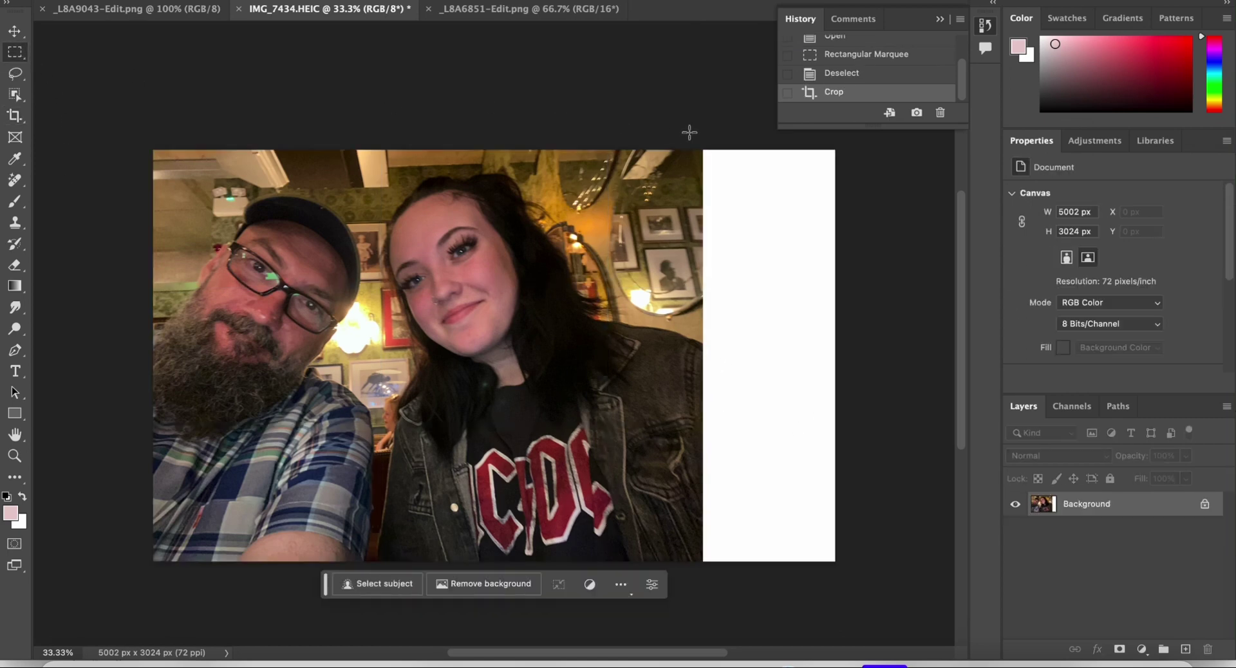
left_click_drag(689, 133, 855, 560)
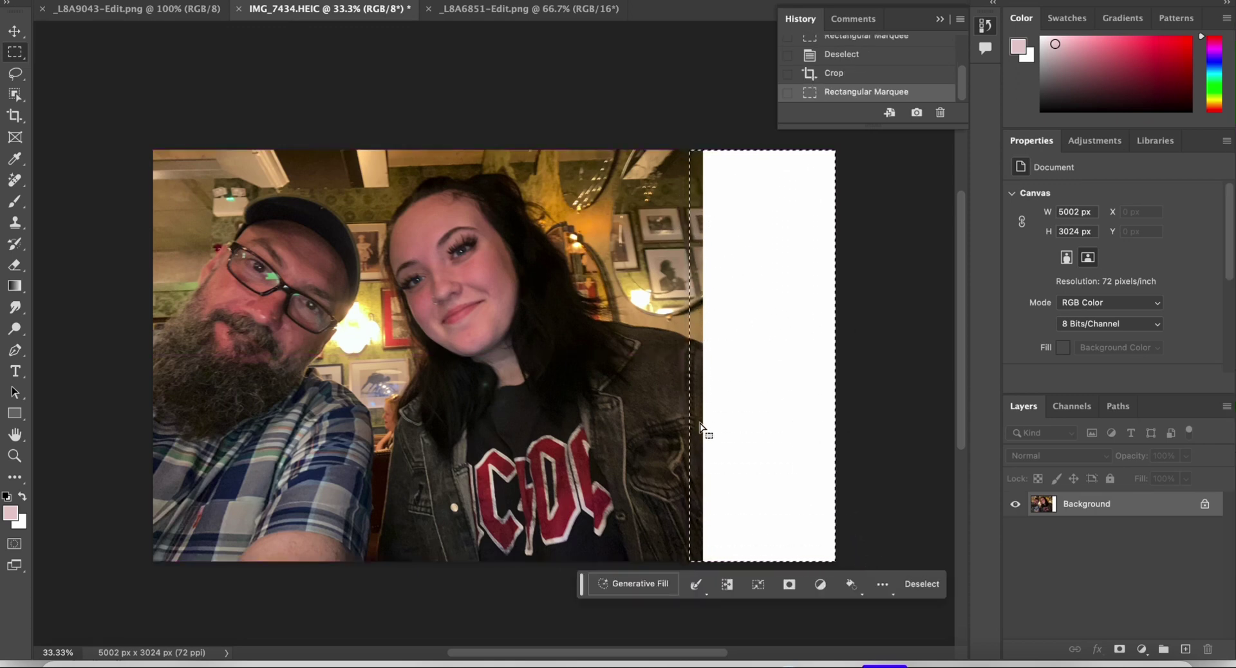
Run a prompt-free Generative Fill on the strip and apply the third variation, a wall with a round mirror.
left_click(643, 584)
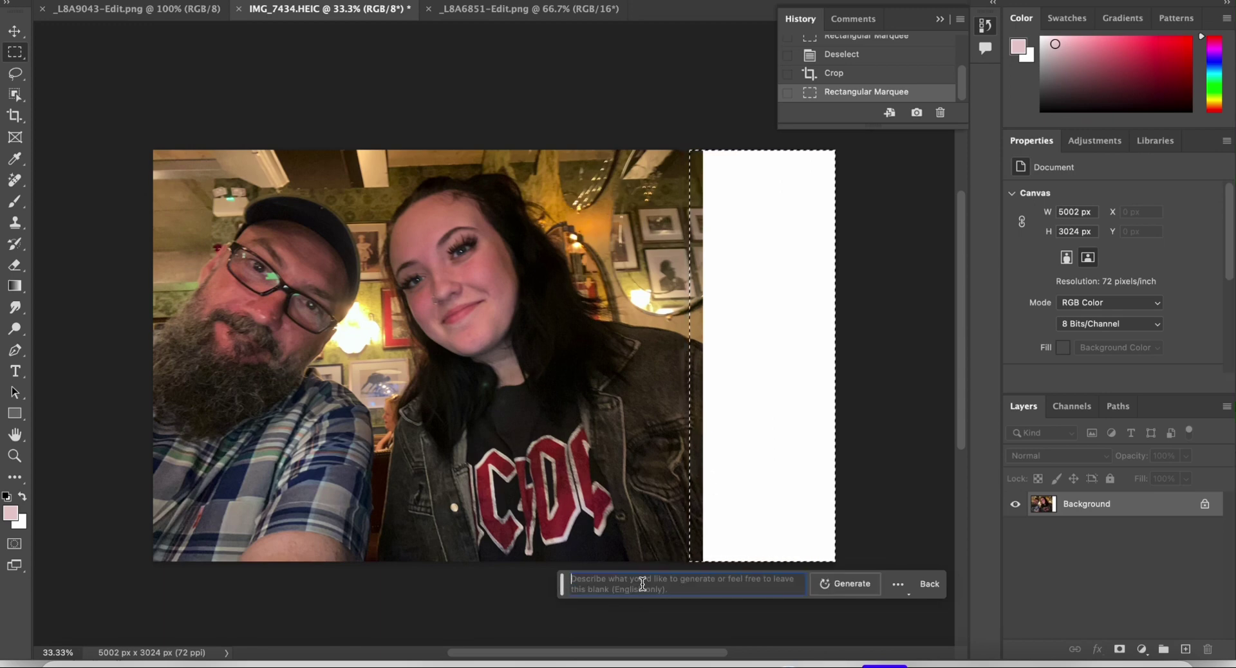
left_click(840, 586)
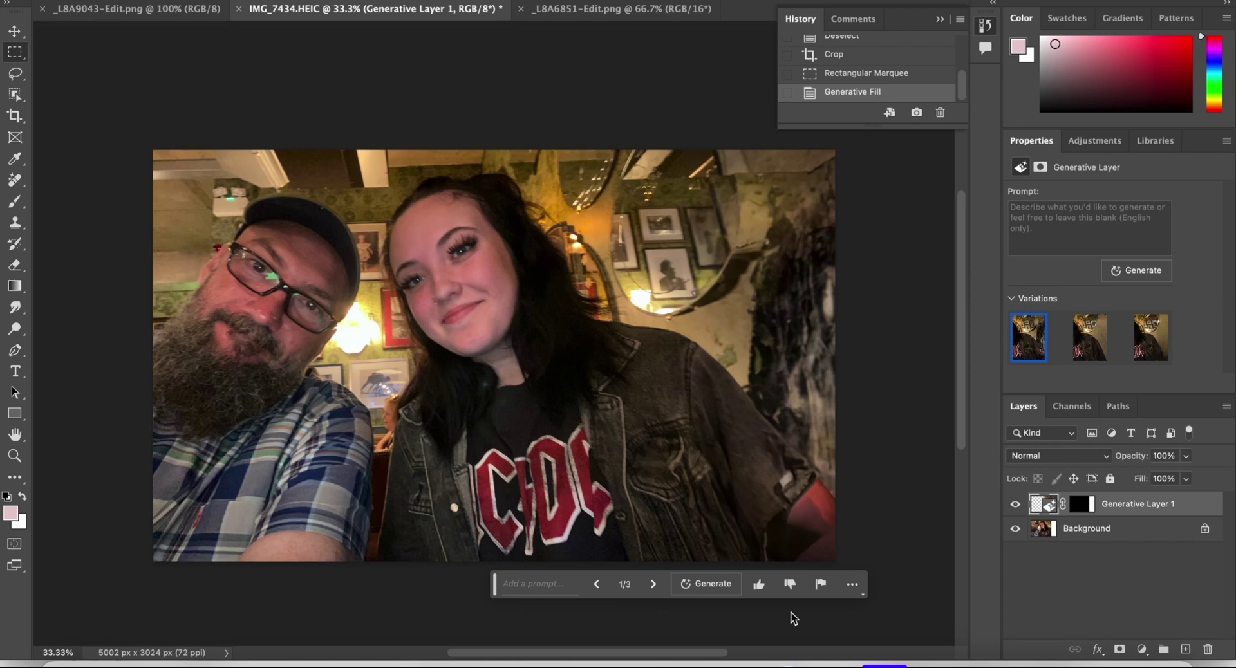
left_click(1086, 346)
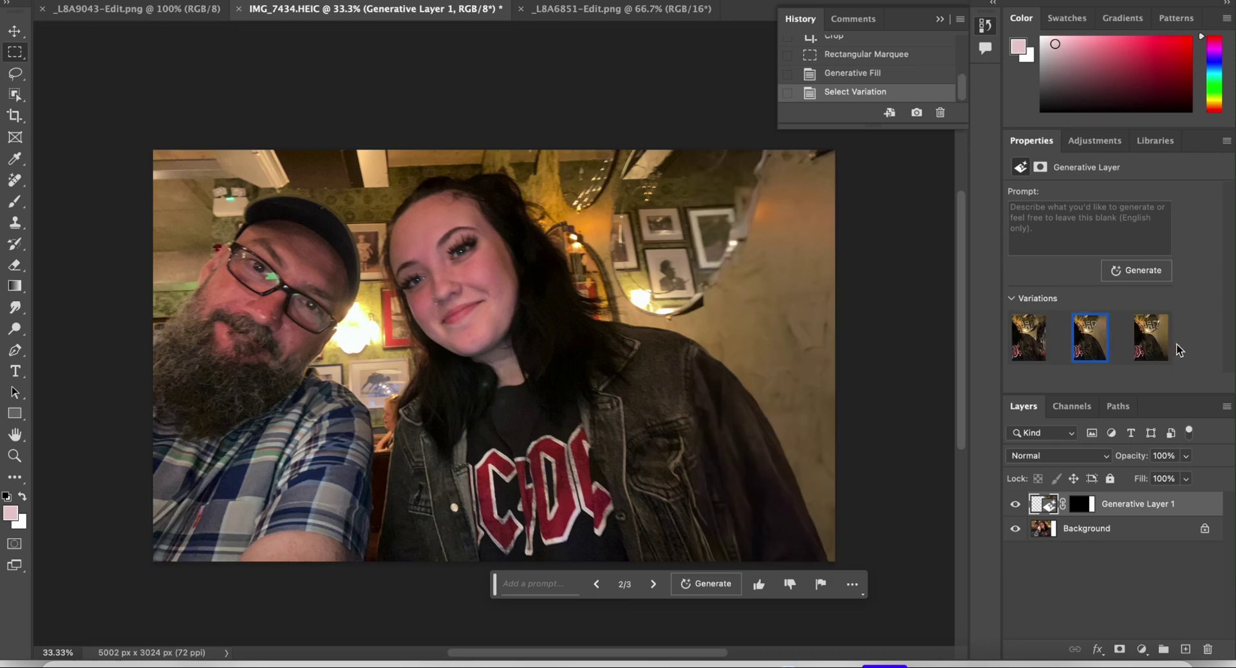
left_click(1154, 348)
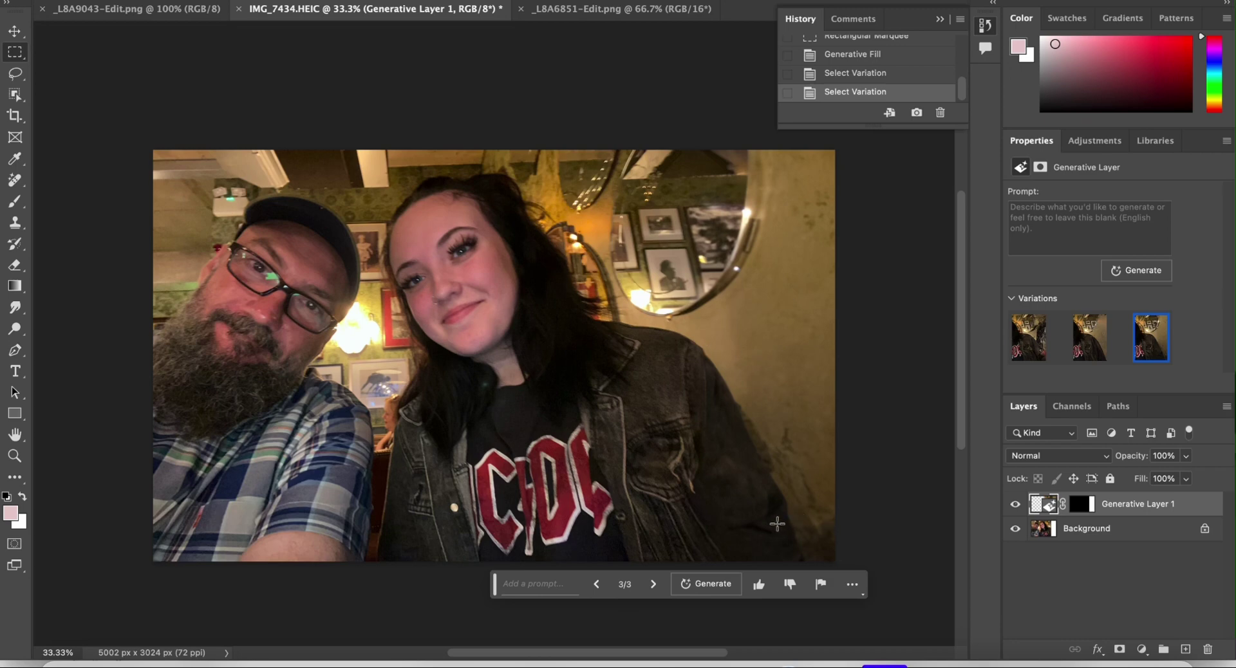
Crop the selfie's right edge back to 4725 × 3024 px, then switch to the swan document _L8A6851-Edit.png.
left_click(15, 116)
left_click_drag(836, 348, 816, 348)
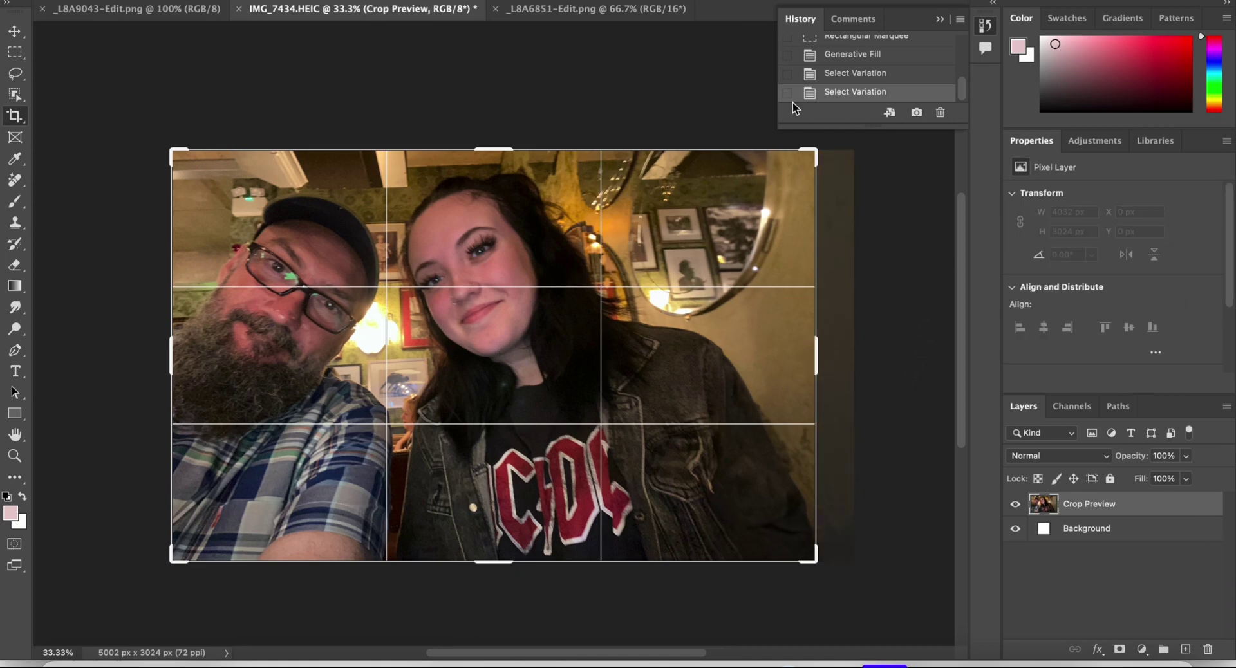
key("Return")
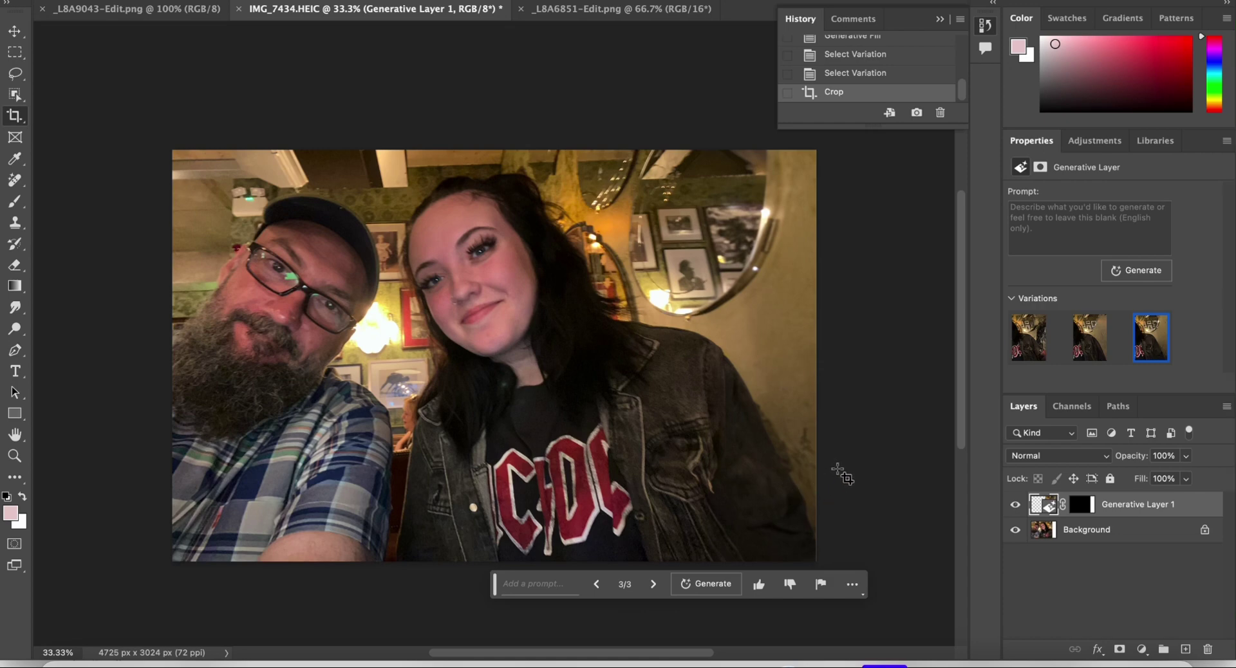
left_click(612, 9)
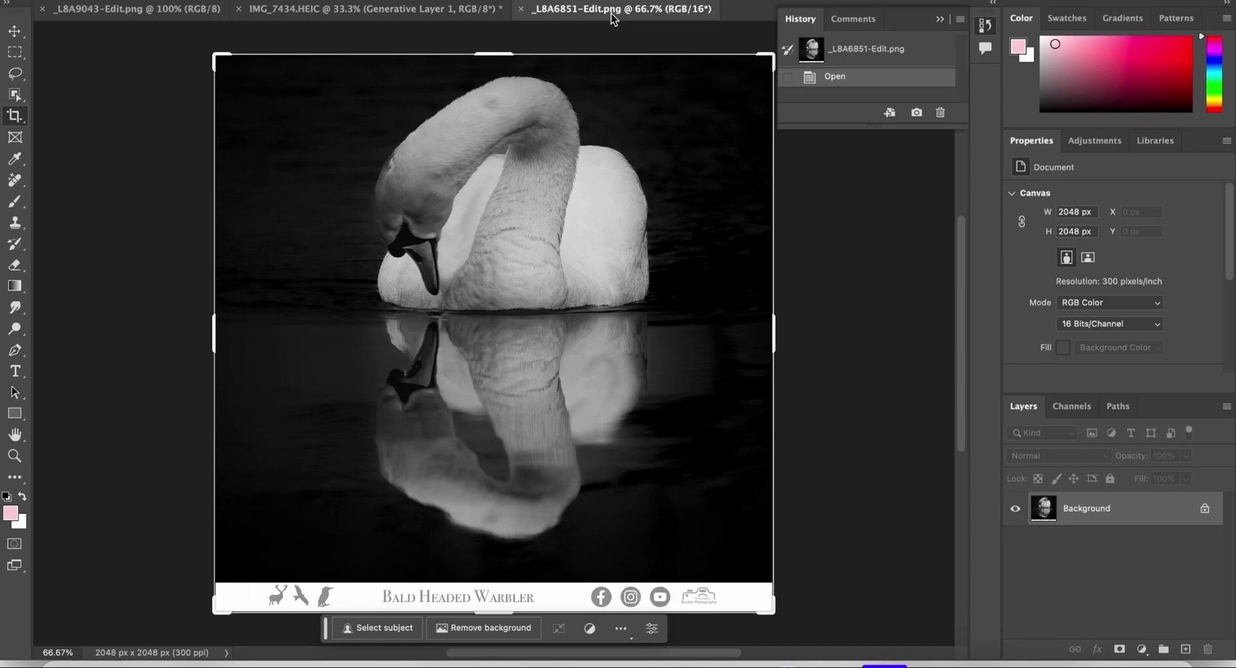
Select a patch of water left of the swan's reflection and generate a fill with the prompt 'lily pad'.
left_click(22, 52)
left_click_drag(238, 302, 372, 414)
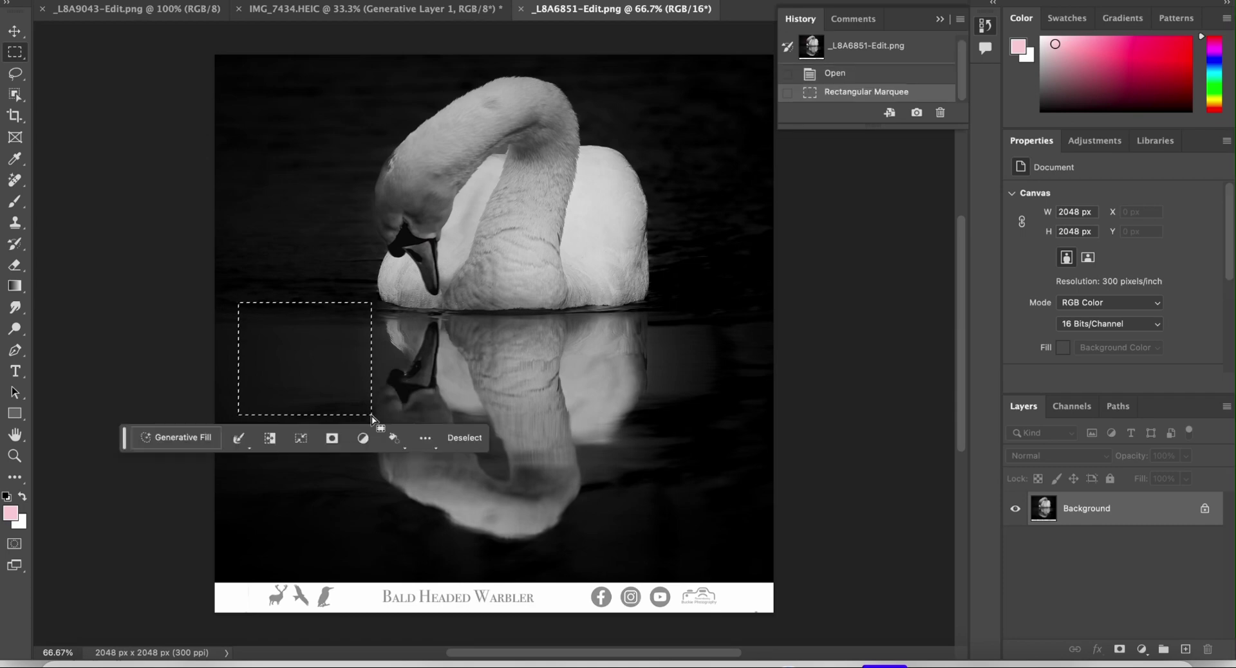
left_click(180, 443)
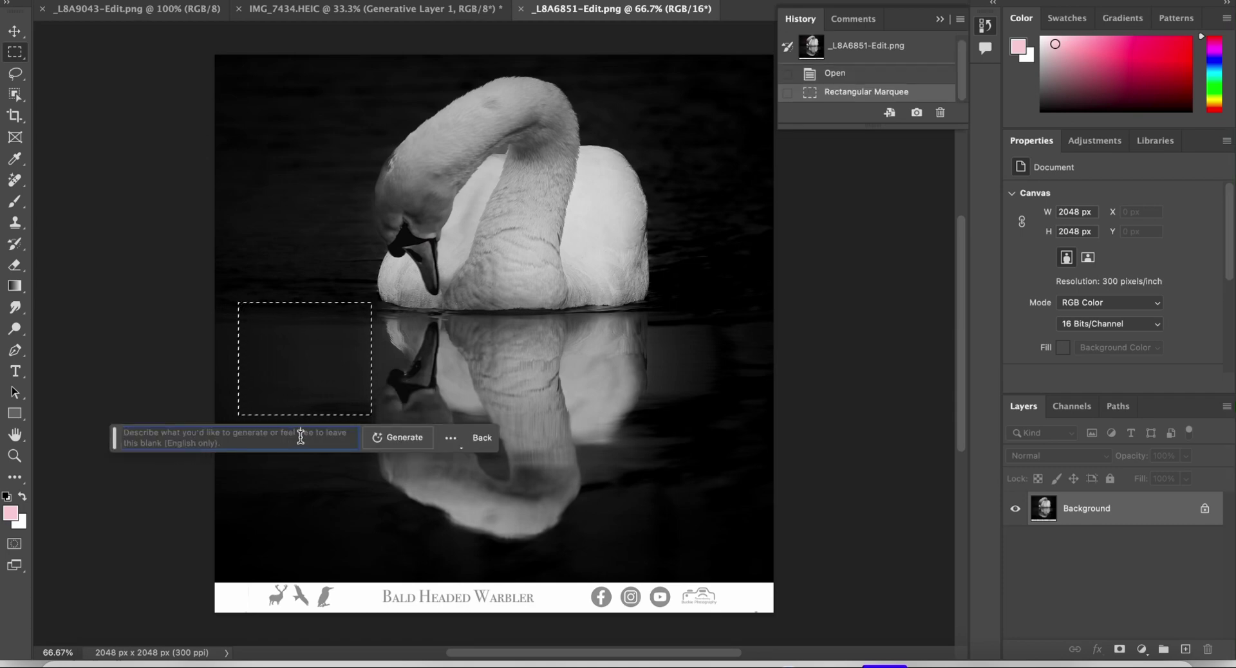
type("llly pad")
key("Return")
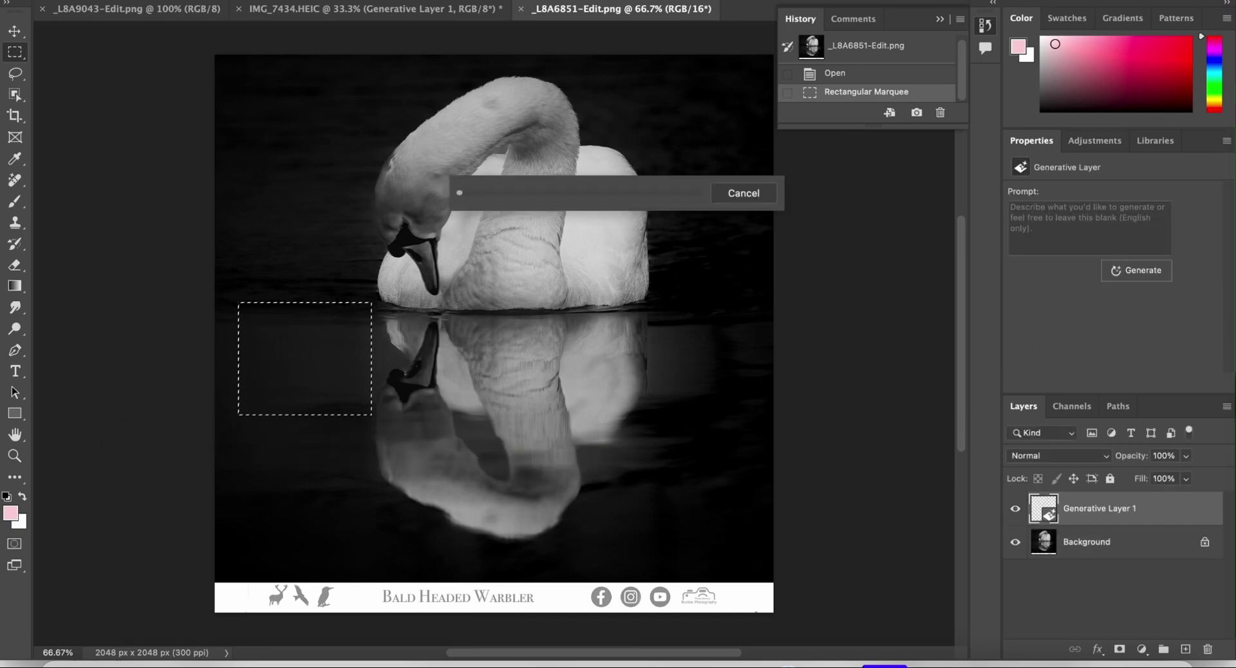
scroll(437, 351, "up", 10)
scroll(438, 351, "right", 5)
scroll(319, 435, "down", 6)
scroll(319, 435, "left", 4)
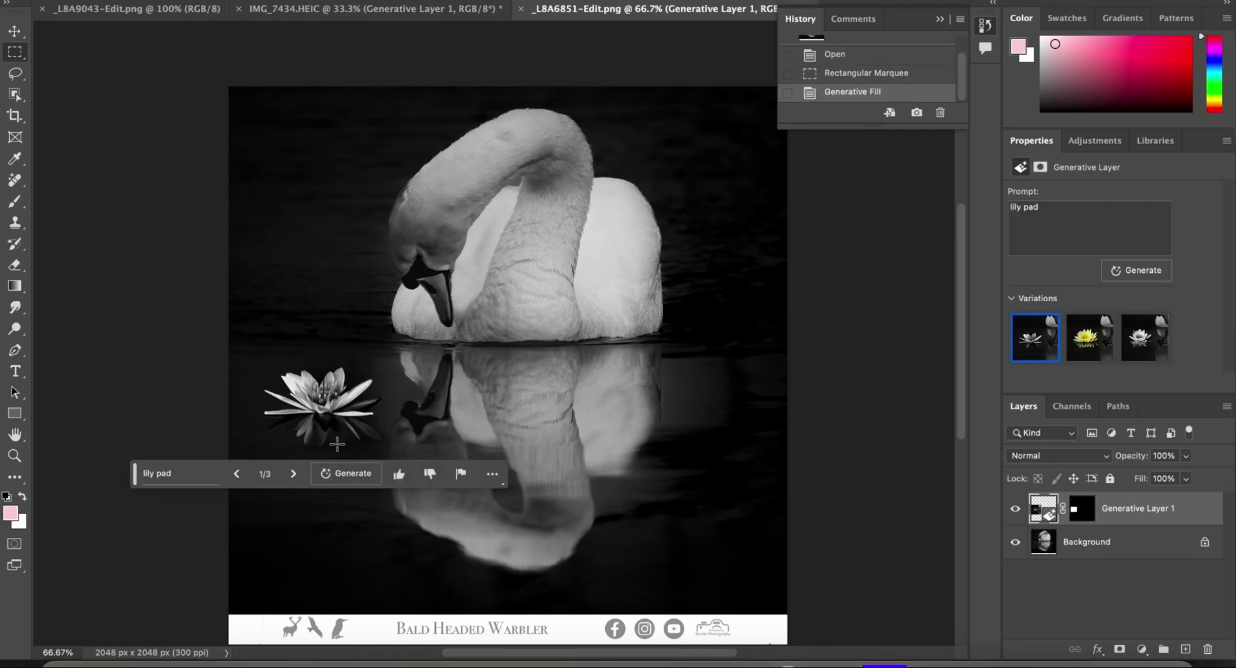
Move the task bar off the lily and compare the white and yellow lily variations, ending on the first.
left_click_drag(134, 475, 315, 50)
left_click(1152, 341)
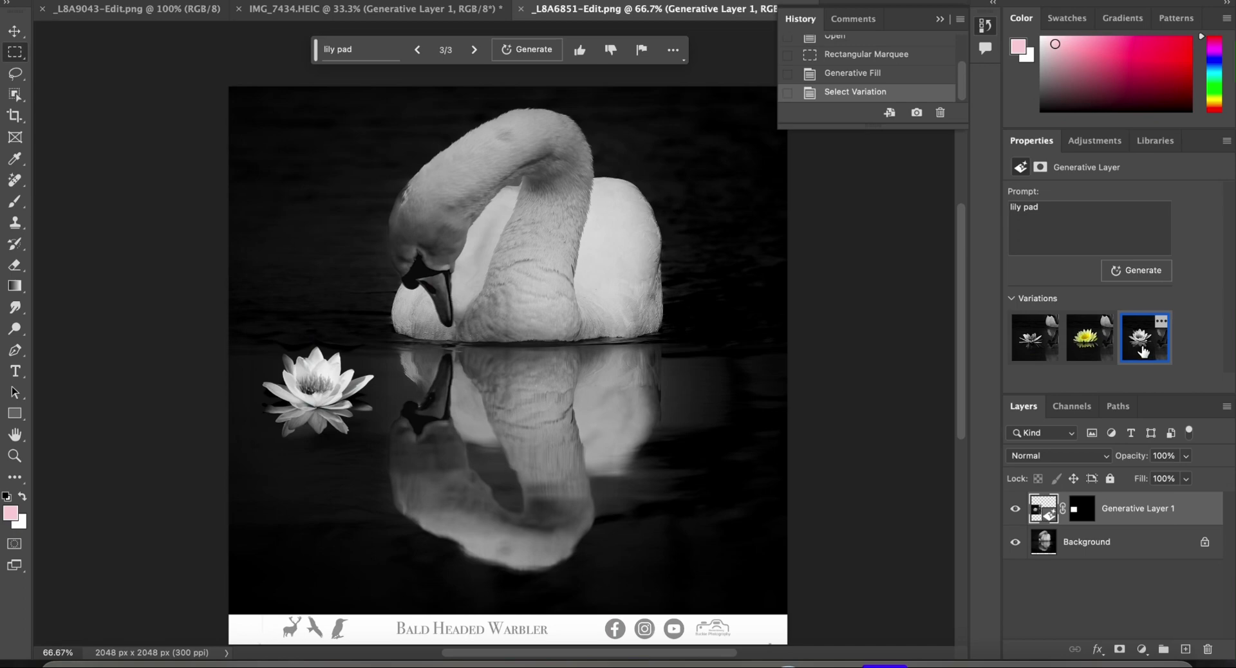
left_click(1092, 348)
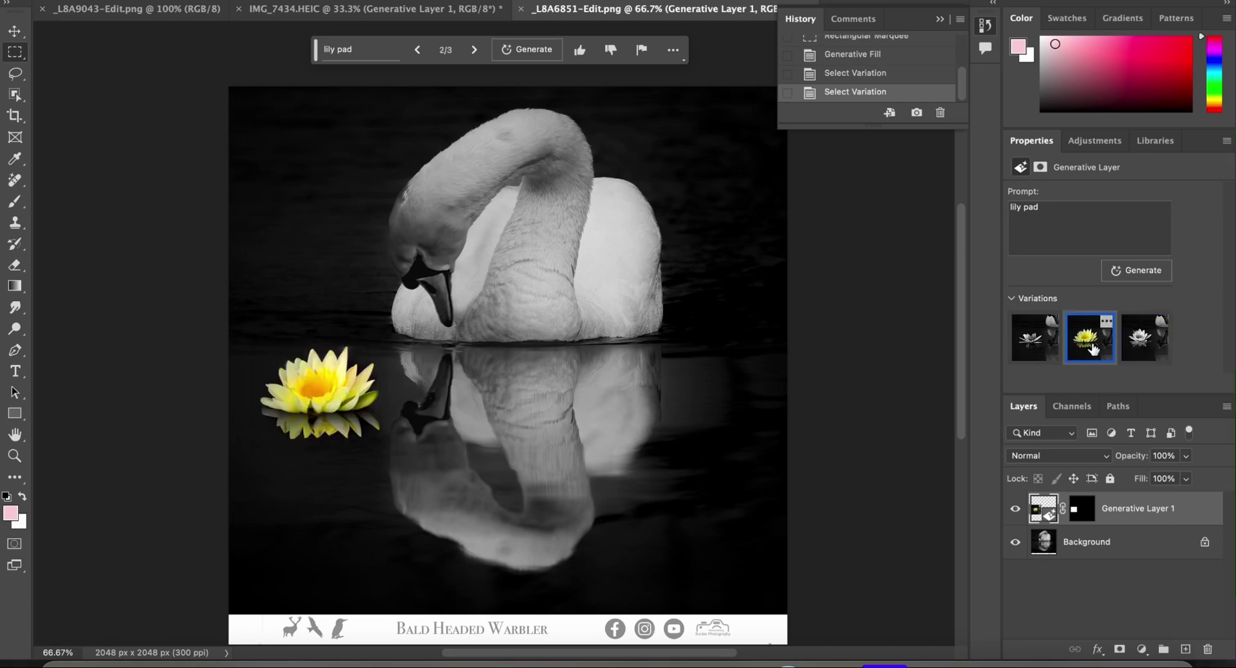
left_click(1141, 346)
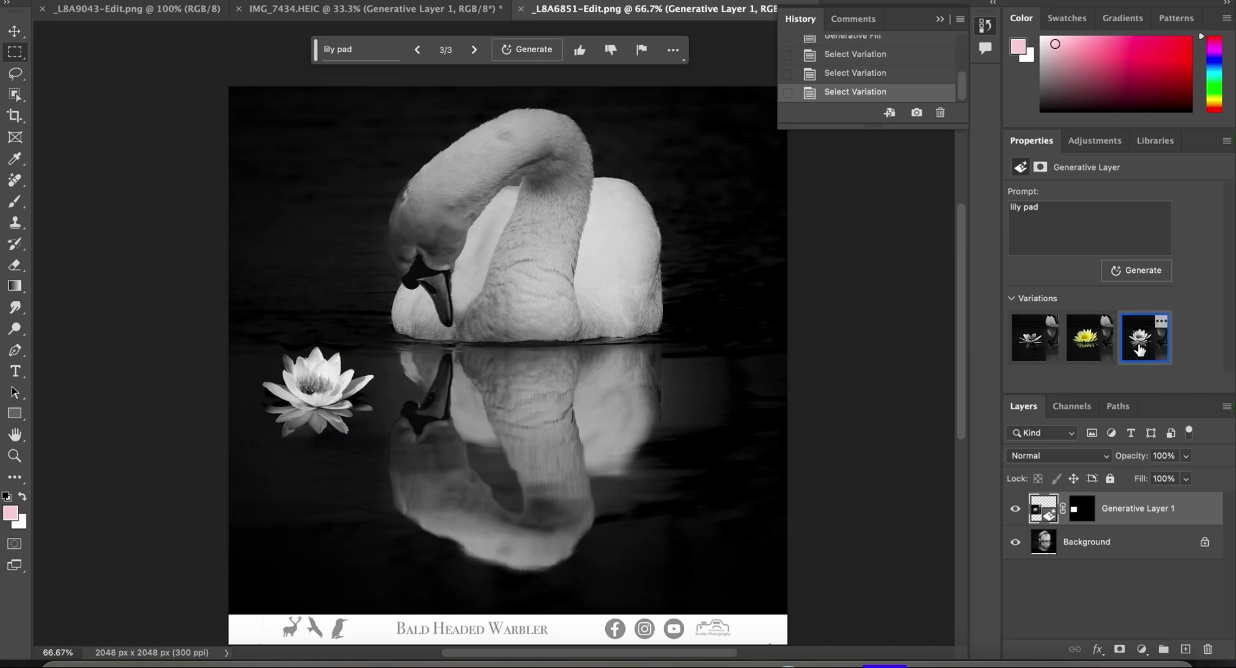
left_click(1032, 350)
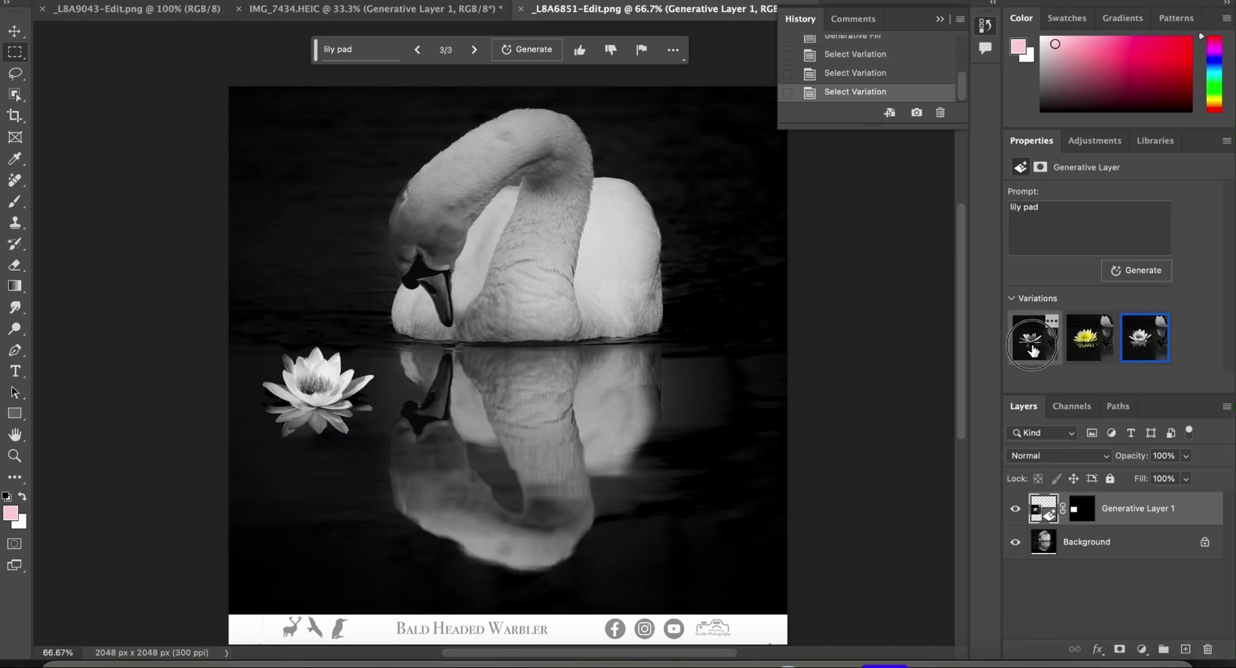
Generate more 'lily pad' variations and apply the third, a spiky-petalled lily.
left_click(536, 50)
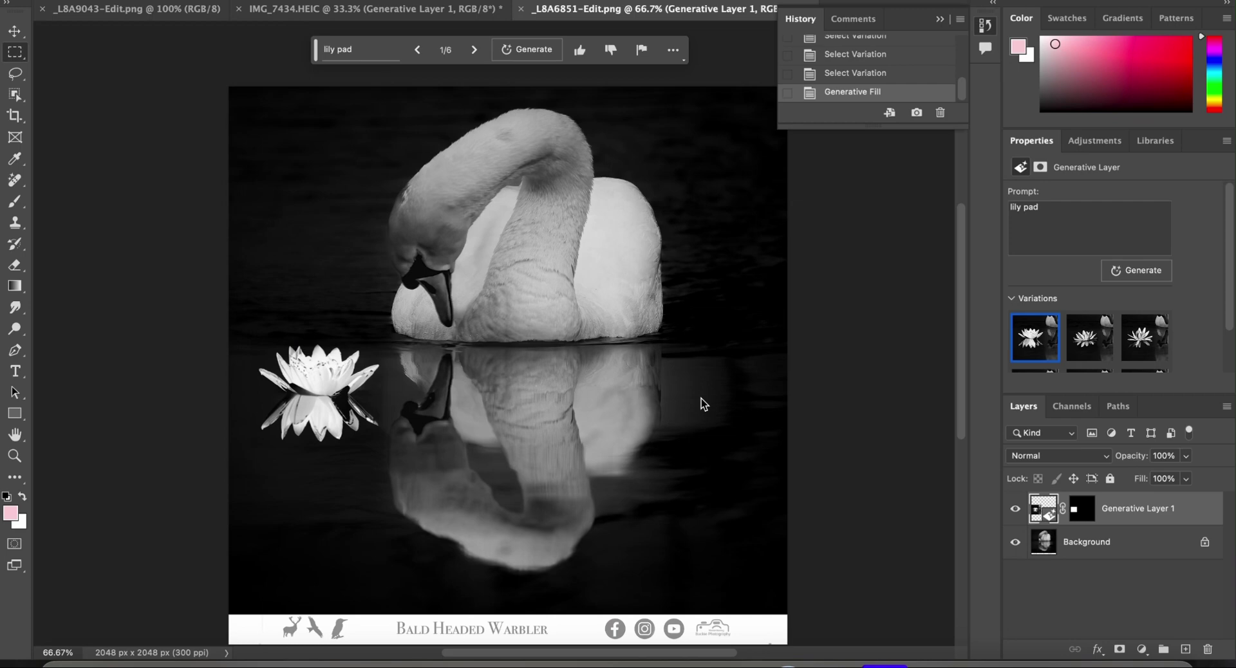
left_click(1087, 347)
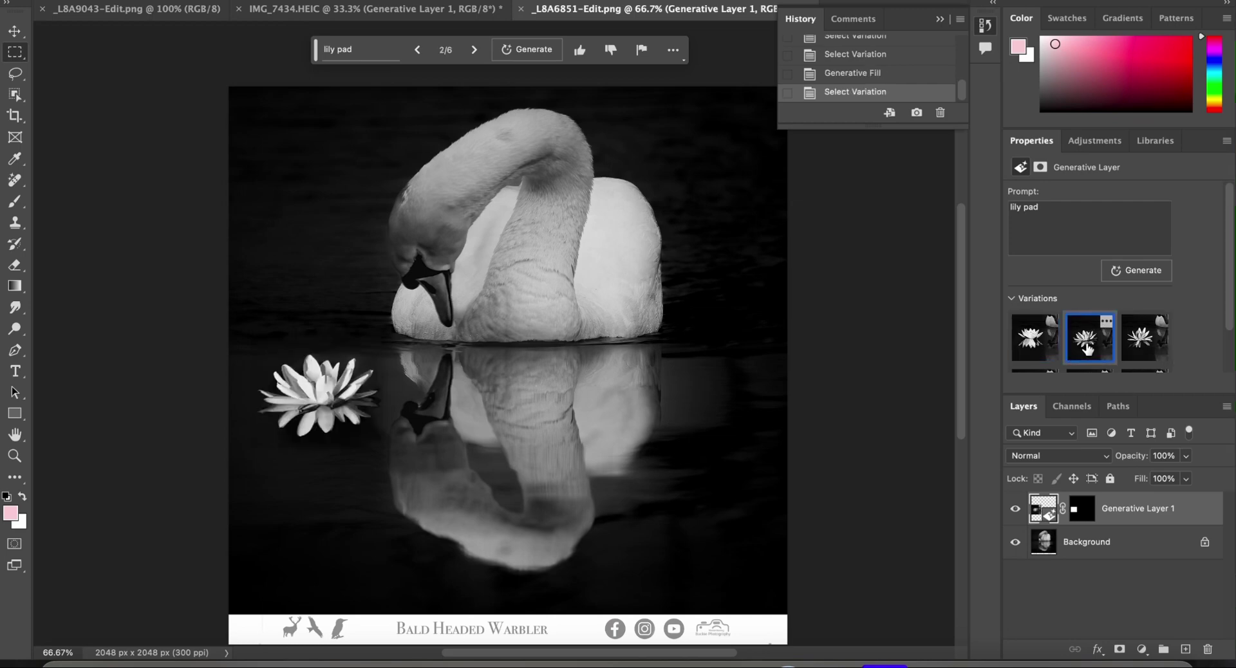
left_click(1138, 341)
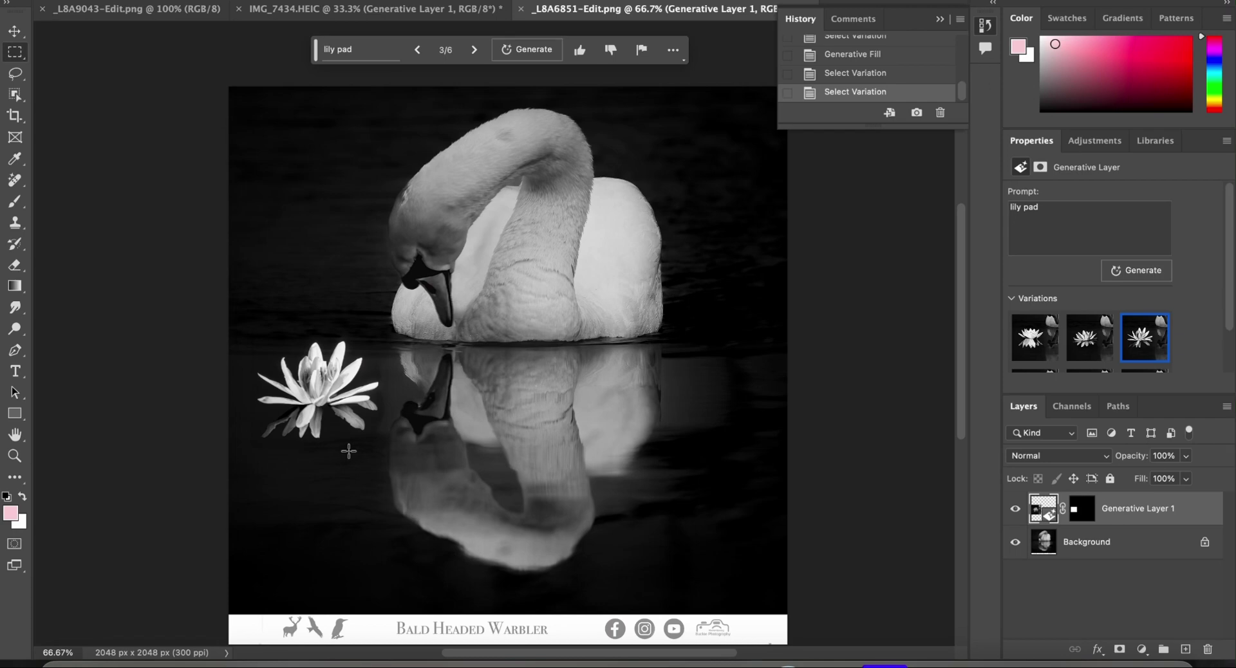
Switch to the kingfisher photo _L8A9043-Edit.png and scroll the canvas horizontally.
left_click(103, 10)
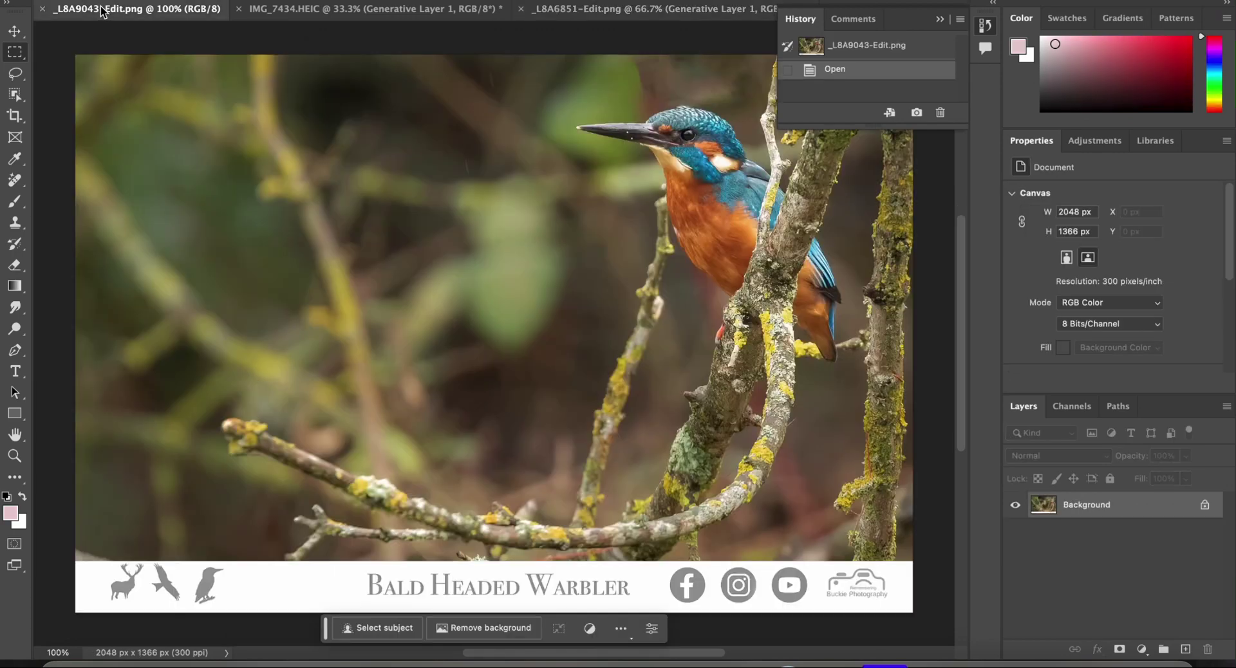
scroll(407, 231, "right", 5)
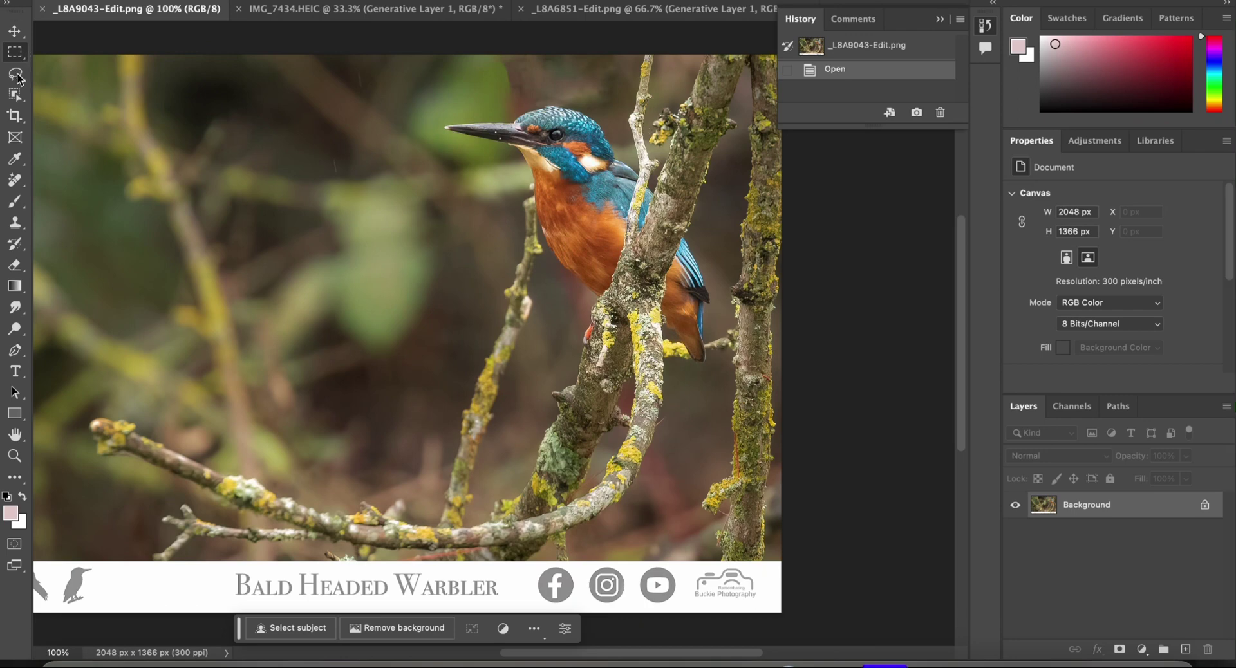
Lasso the thin twig in front of the kingfisher's chest and erase it with a prompt-free Generative Fill.
left_click(15, 73)
mouse_move(517, 198)
left_mouse_down()
mouse_move(535, 194)
mouse_move(544, 217)
mouse_move(539, 320)
mouse_move(478, 518)
mouse_move(452, 527)
mouse_move(437, 502)
mouse_move(444, 419)
mouse_move(518, 191)
left_mouse_up()
left_click(380, 551)
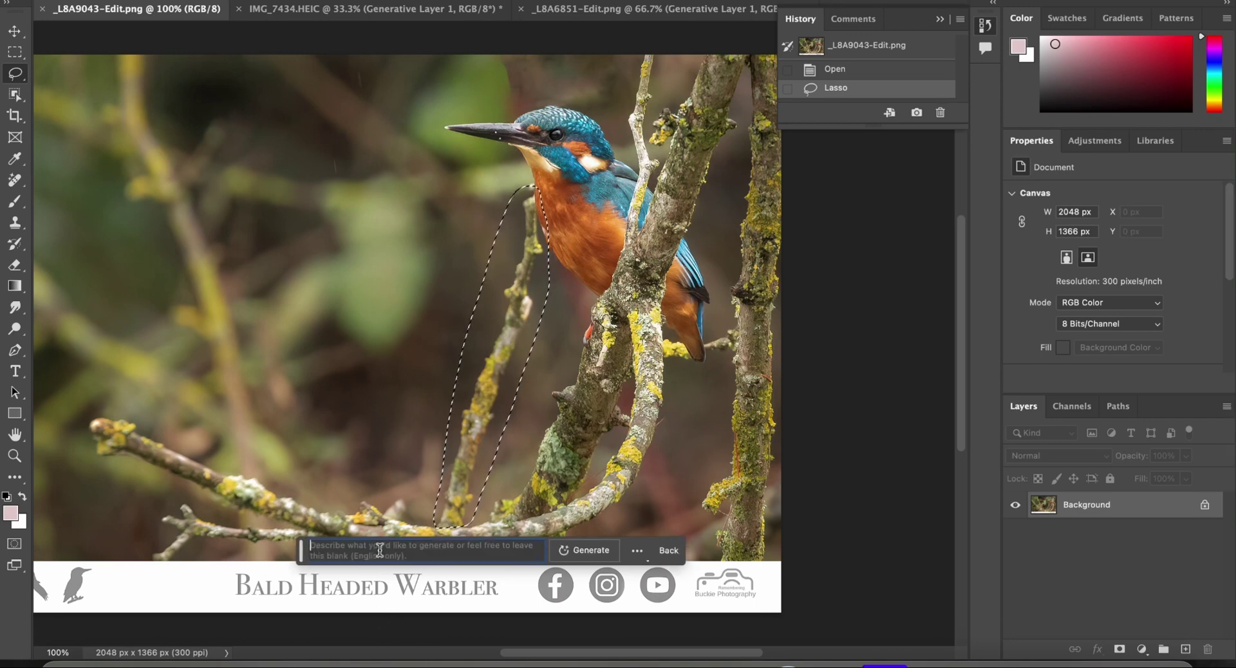
left_click(597, 554)
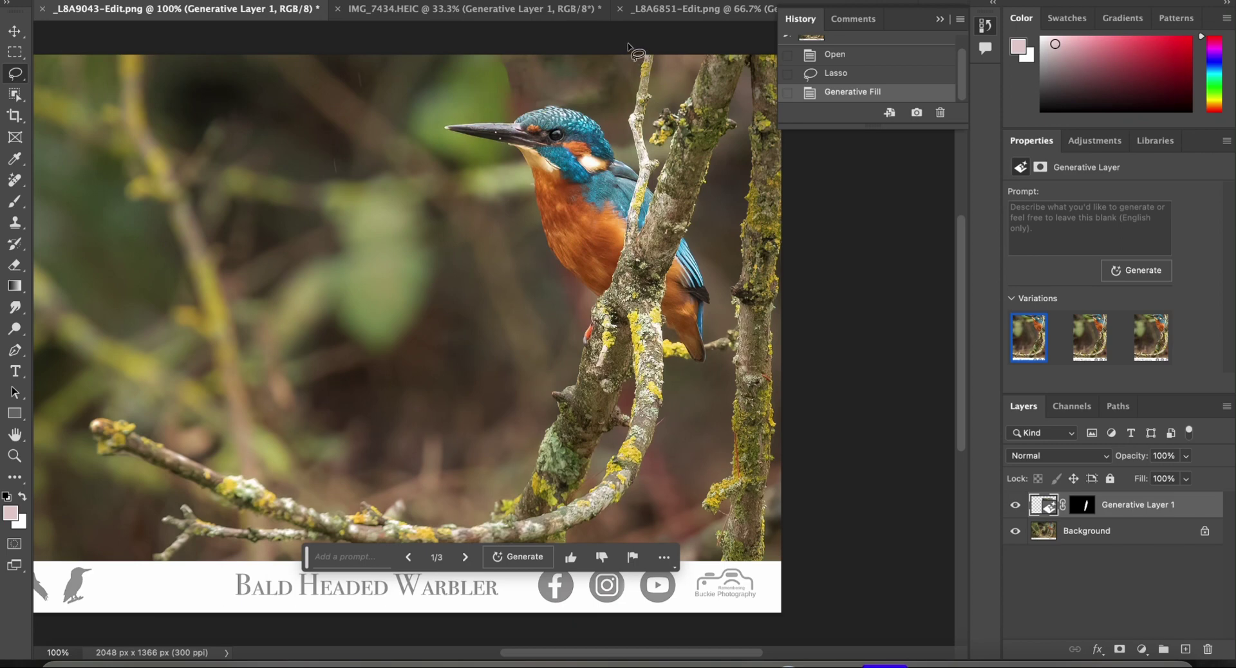
Lasso the twig rising above the kingfisher's back and remove it with a prompt-free Generative Fill.
mouse_move(631, 55)
left_mouse_down()
mouse_move(647, 36)
mouse_move(669, 61)
mouse_move(647, 143)
mouse_move(659, 178)
mouse_move(638, 239)
mouse_move(619, 243)
left_mouse_up()
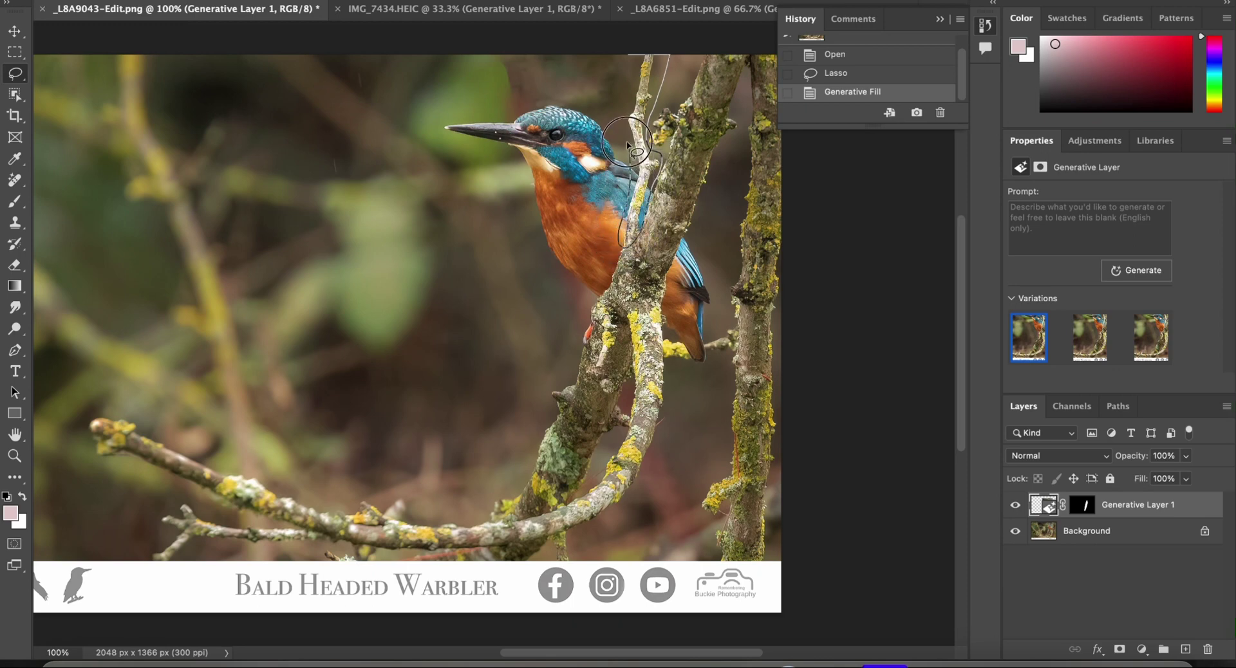
mouse_move(621, 83)
left_mouse_down()
mouse_move(628, 52)
mouse_move(637, 57)
left_mouse_up()
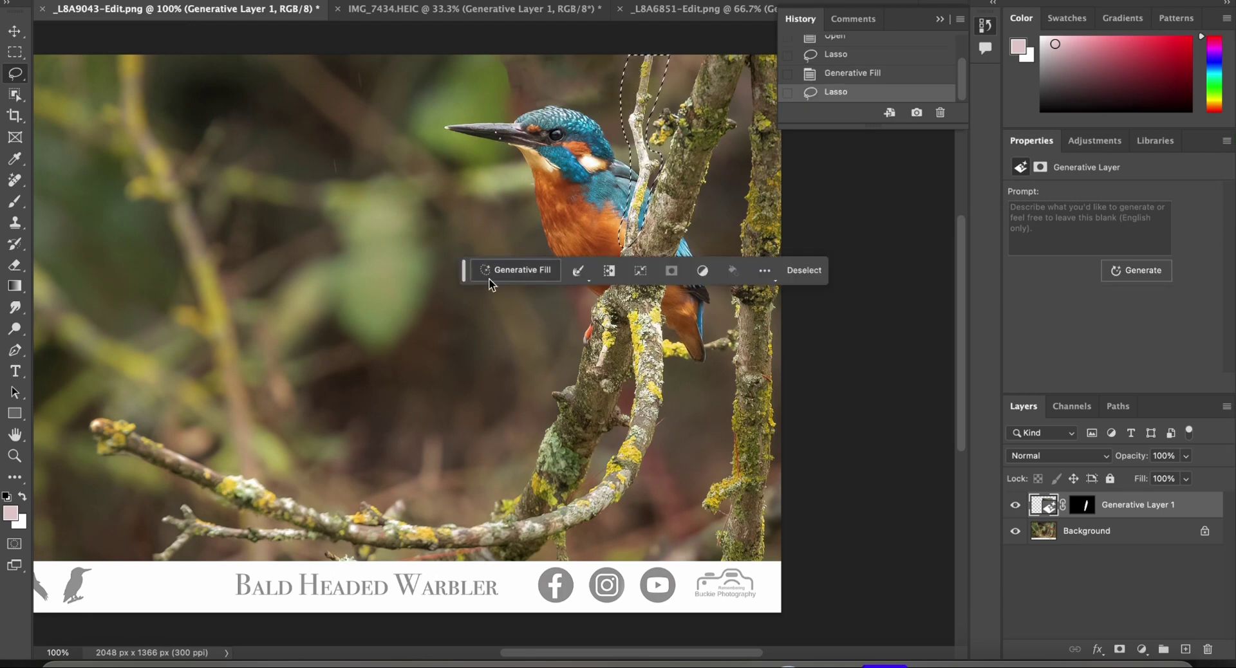
left_click(515, 273)
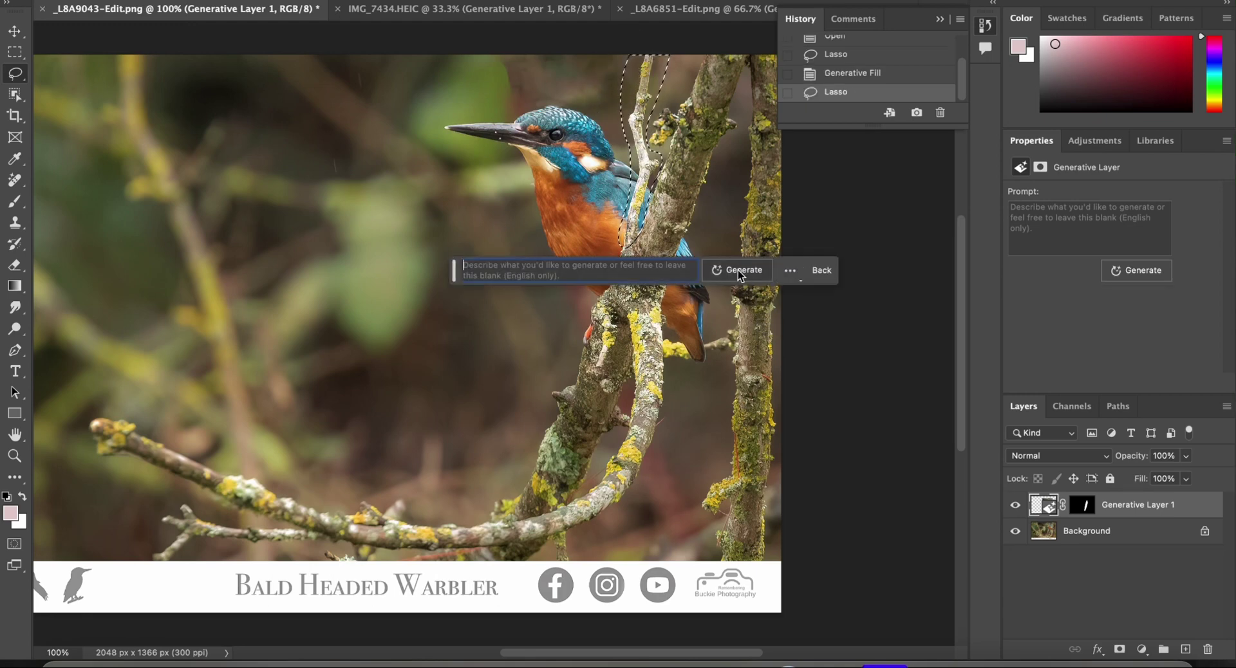
left_click(734, 270)
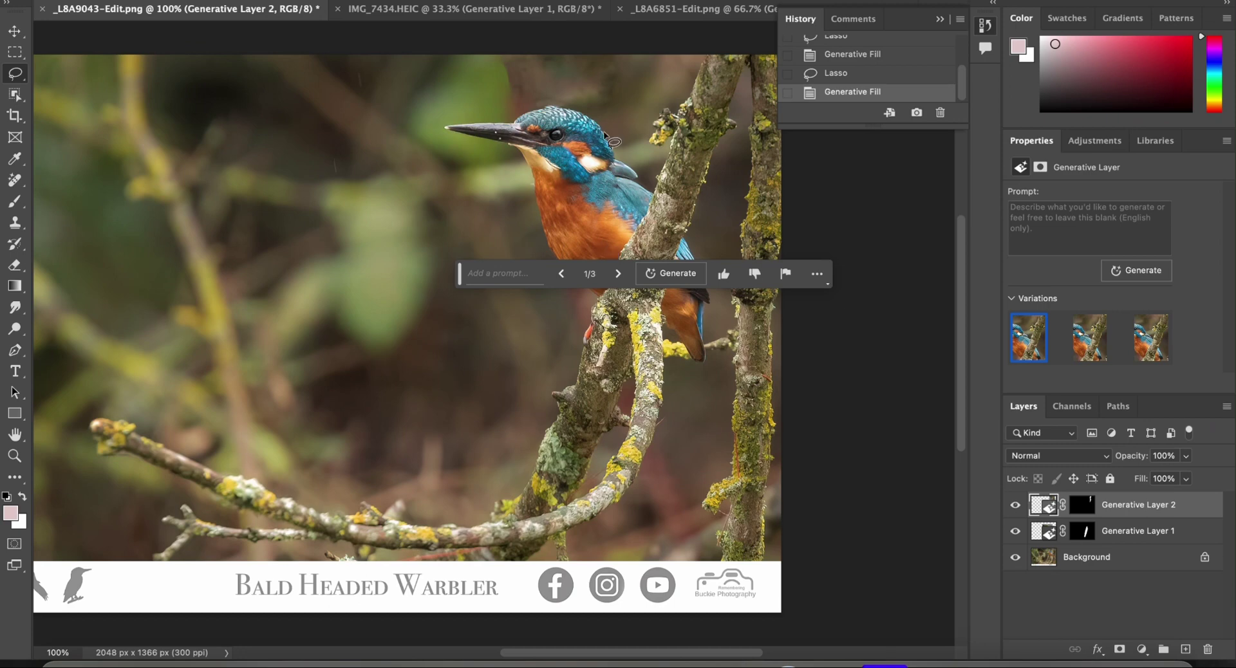
Regenerate the upper-twig fill, undo back to the selection, generate again and use variation 2.
left_click(671, 278)
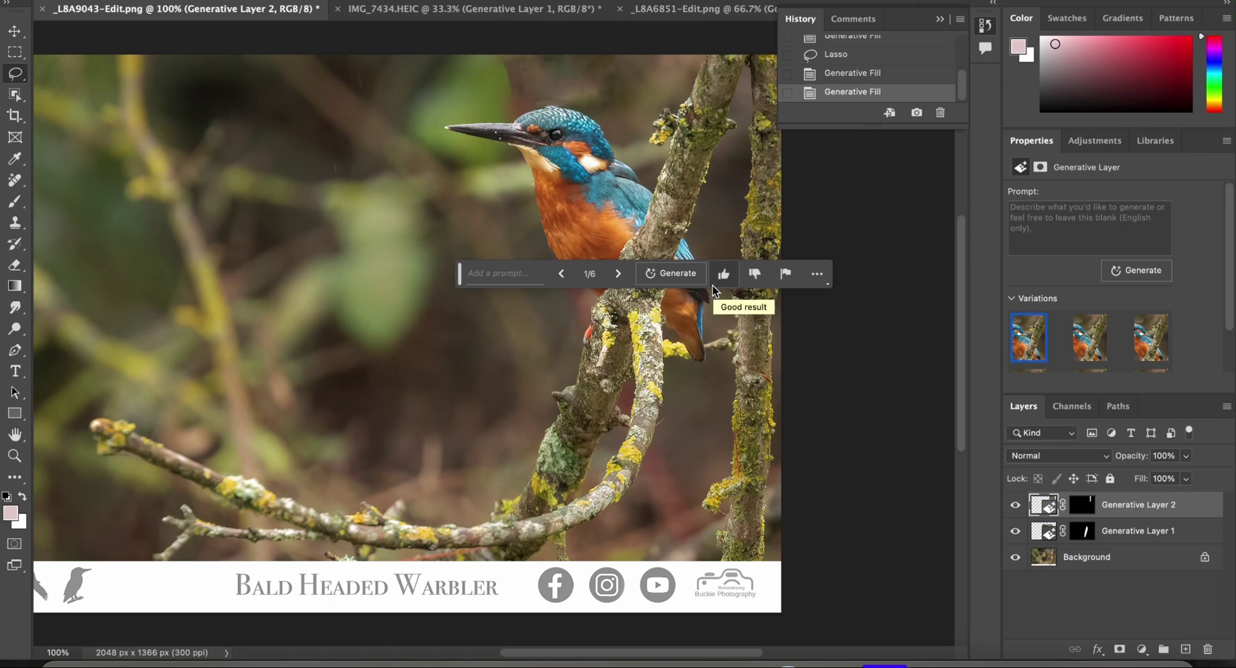
key("ctrl+z")
key("ctrl+z")
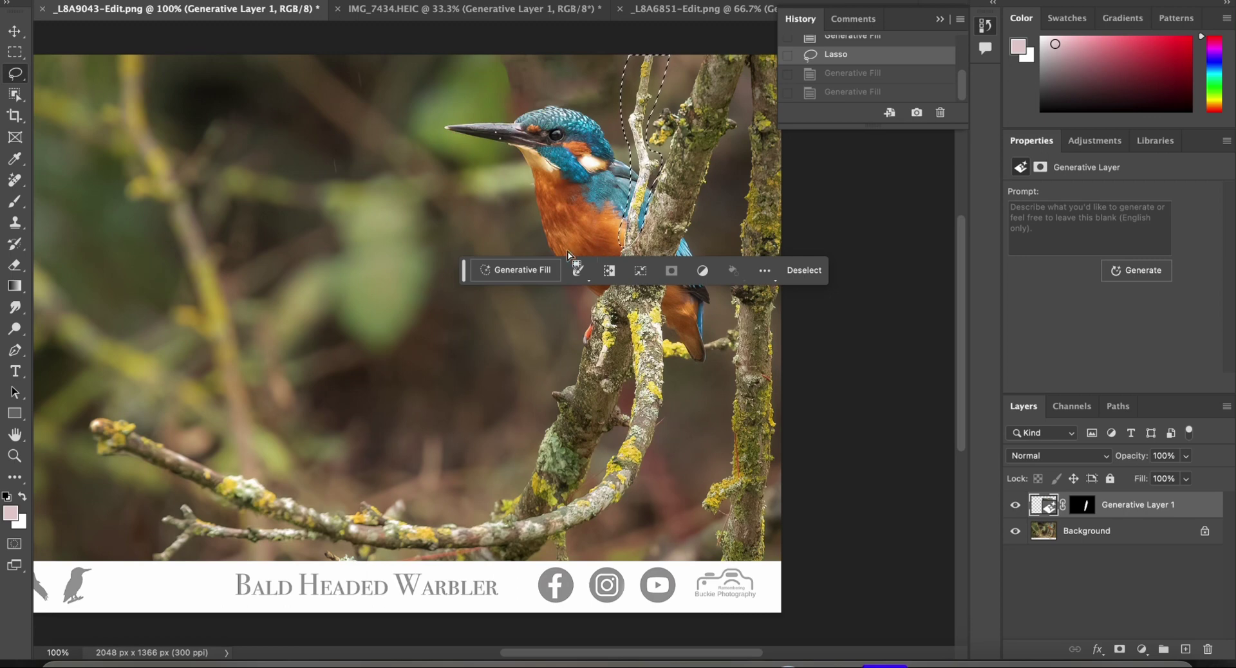
left_click(539, 270)
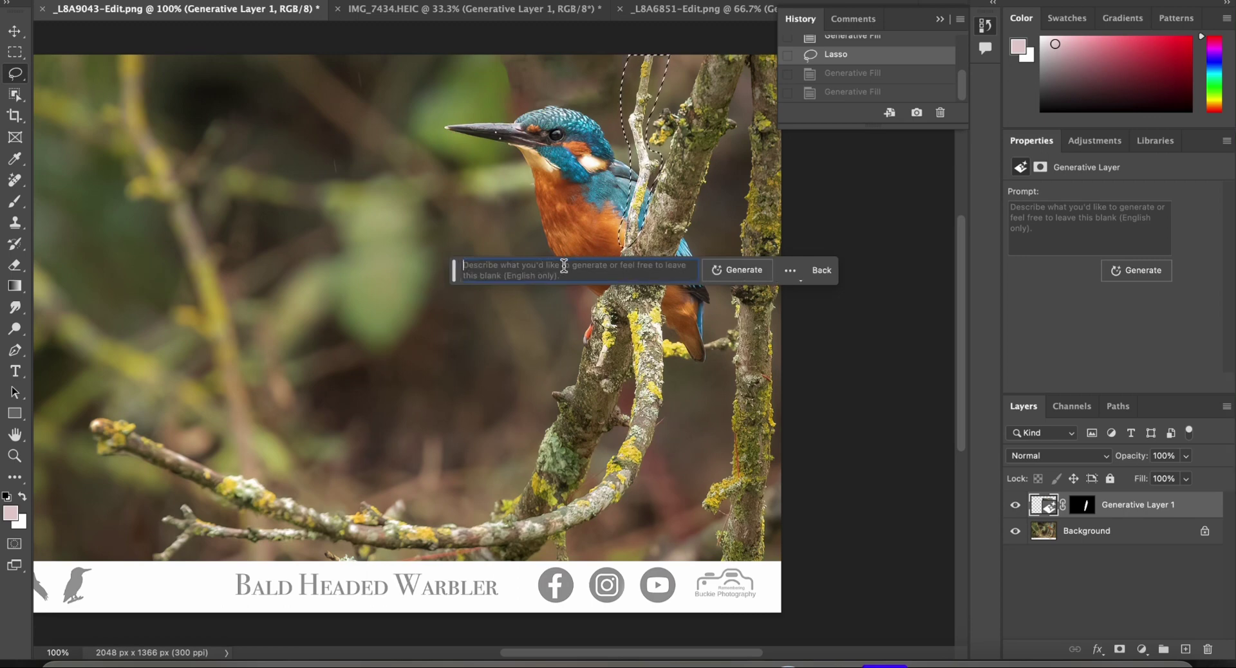
left_click(737, 273)
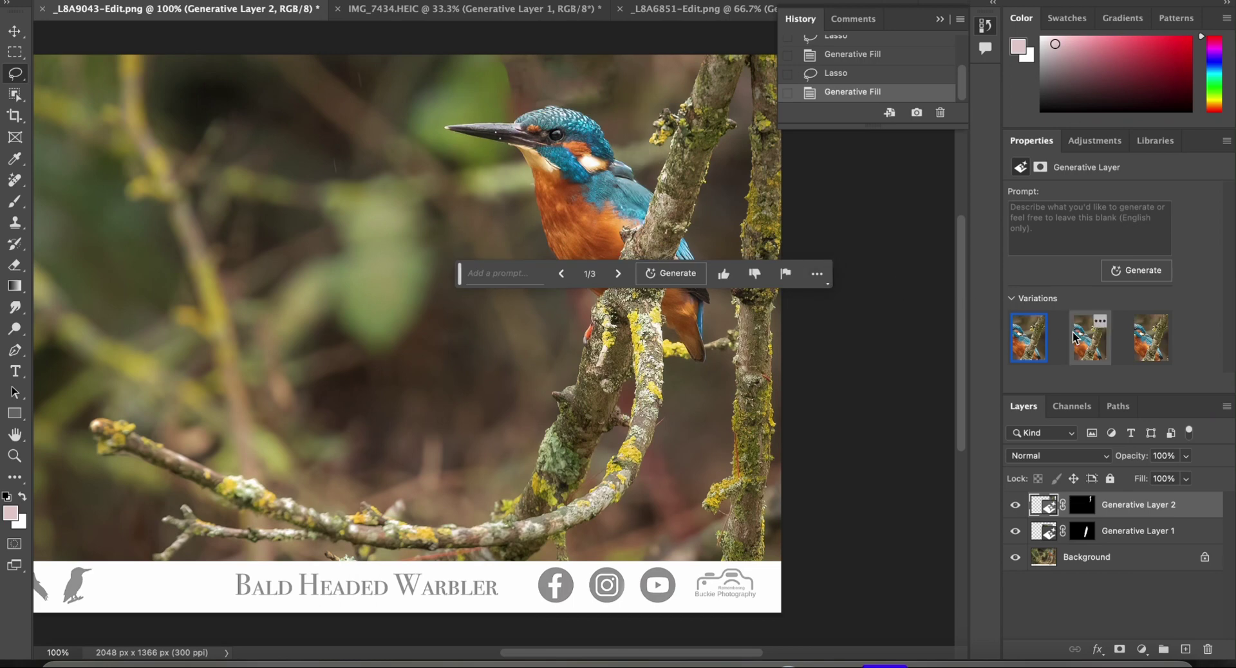
left_click(1088, 347)
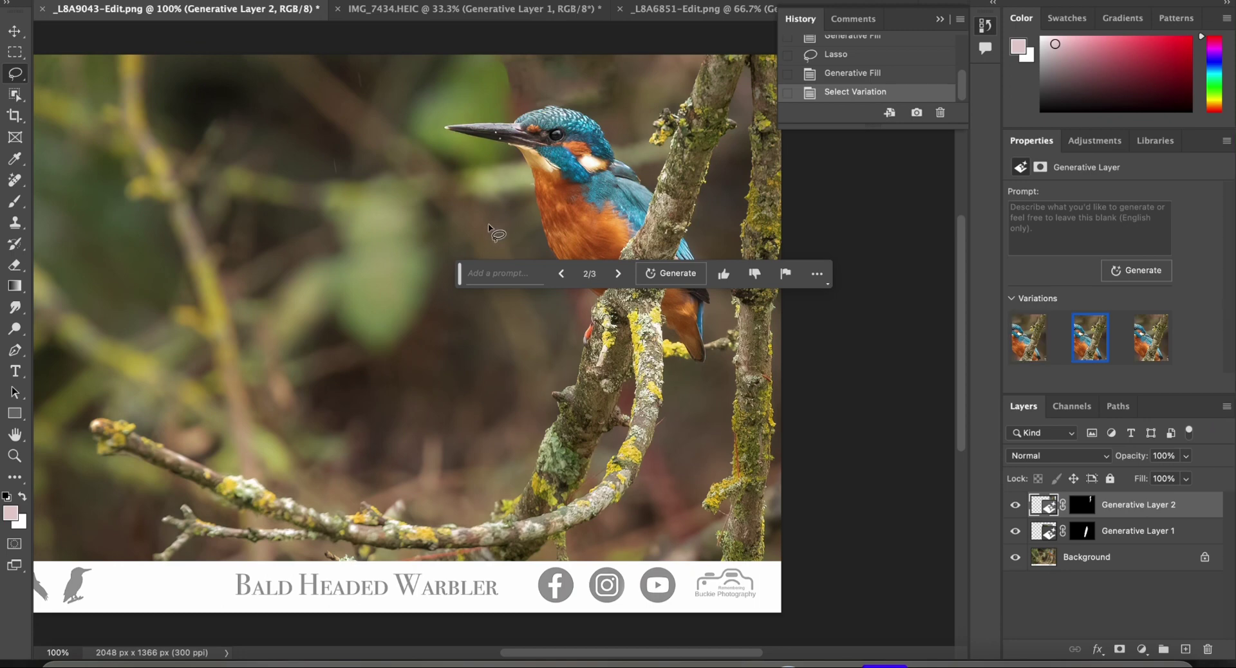
Move the prompt bar aside, lasso the small twig below the tail and erase it with a prompt-free fill.
left_click_drag(461, 273, 160, 237)
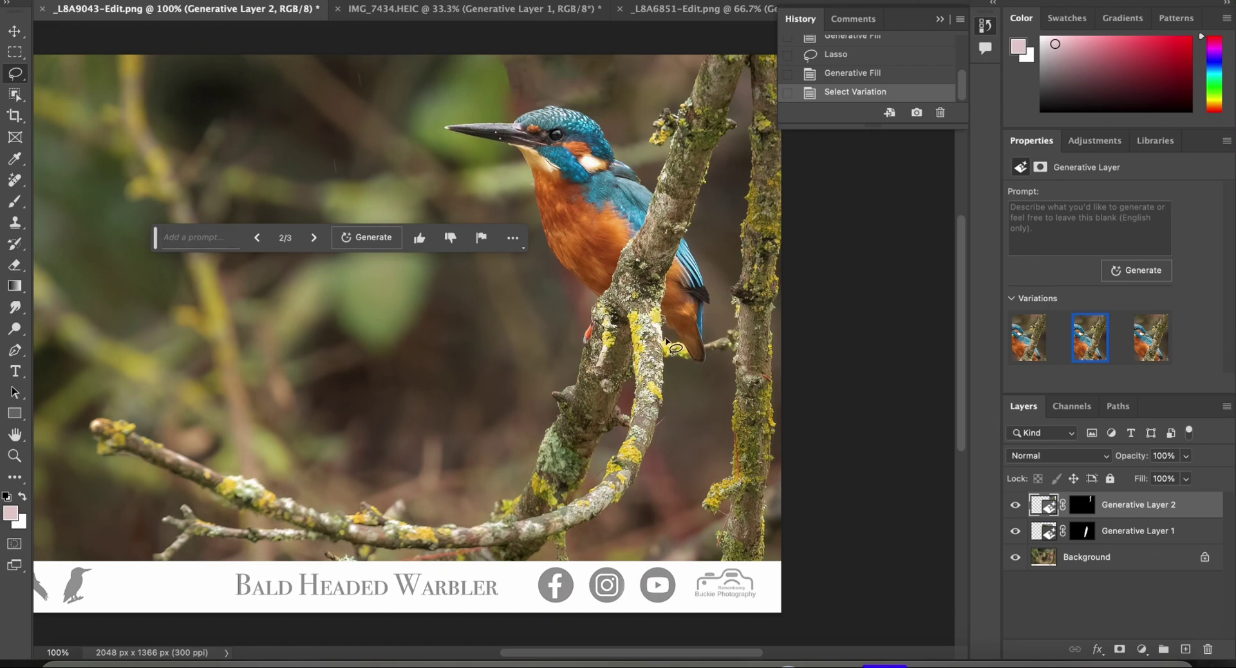
mouse_move(667, 341)
left_mouse_down()
mouse_move(644, 322)
mouse_move(650, 380)
mouse_move(665, 363)
mouse_move(726, 364)
left_mouse_up()
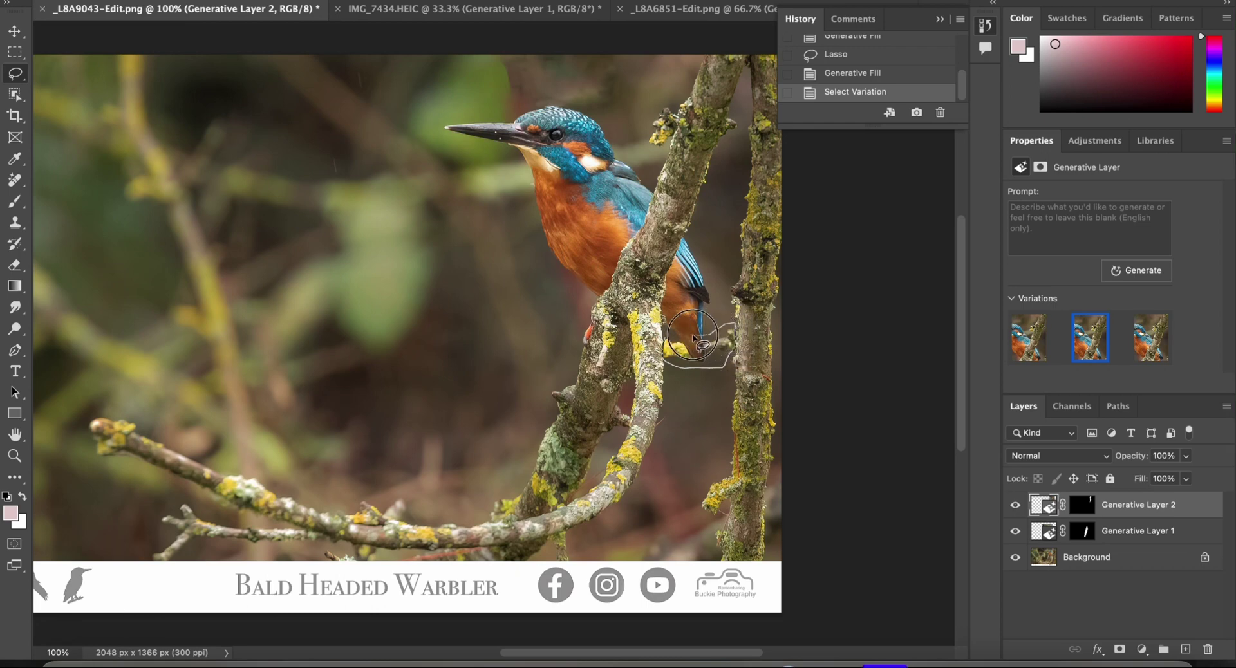
left_click_drag(691, 337, 663, 357)
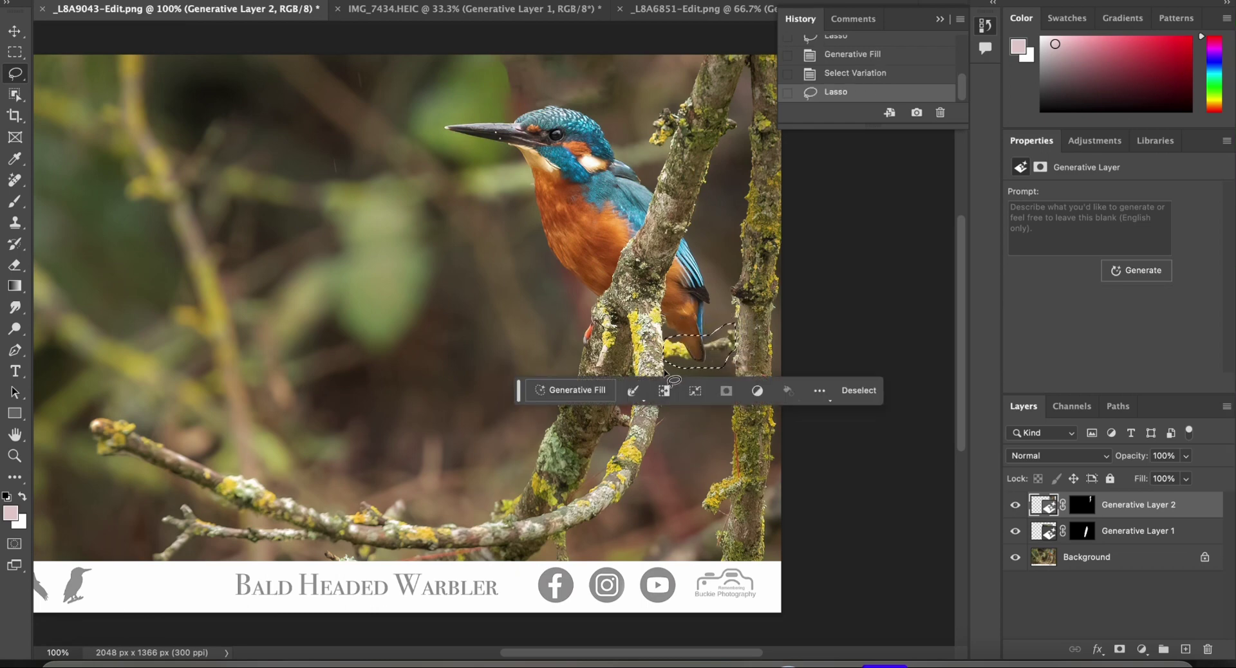
left_click(570, 390)
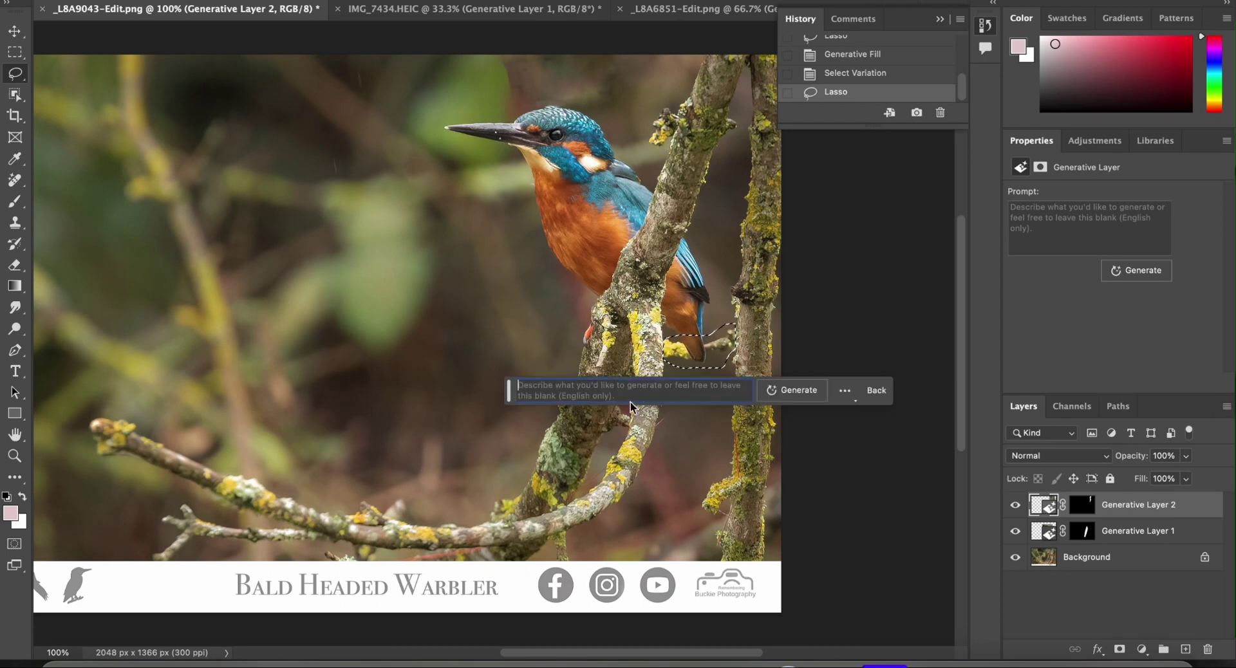
left_click(796, 391)
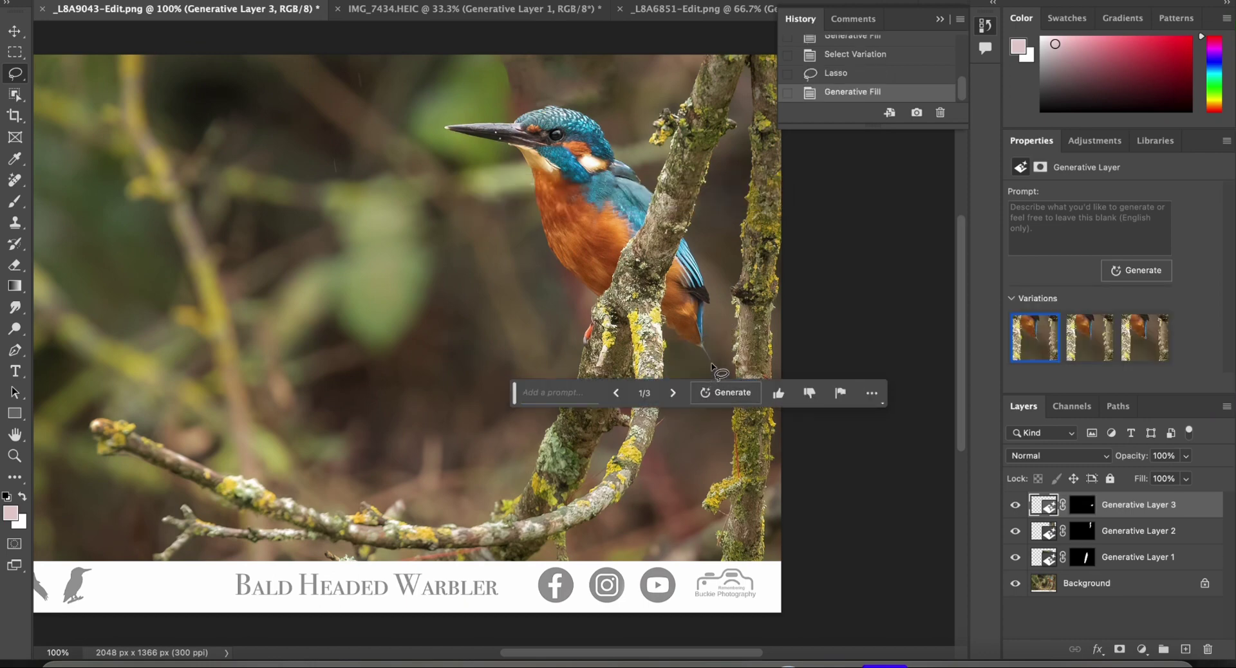
Compare the second fill variation, then settle on variation 3 of 3 for the twig fill below the kingfisher's tail.
left_click(1090, 349)
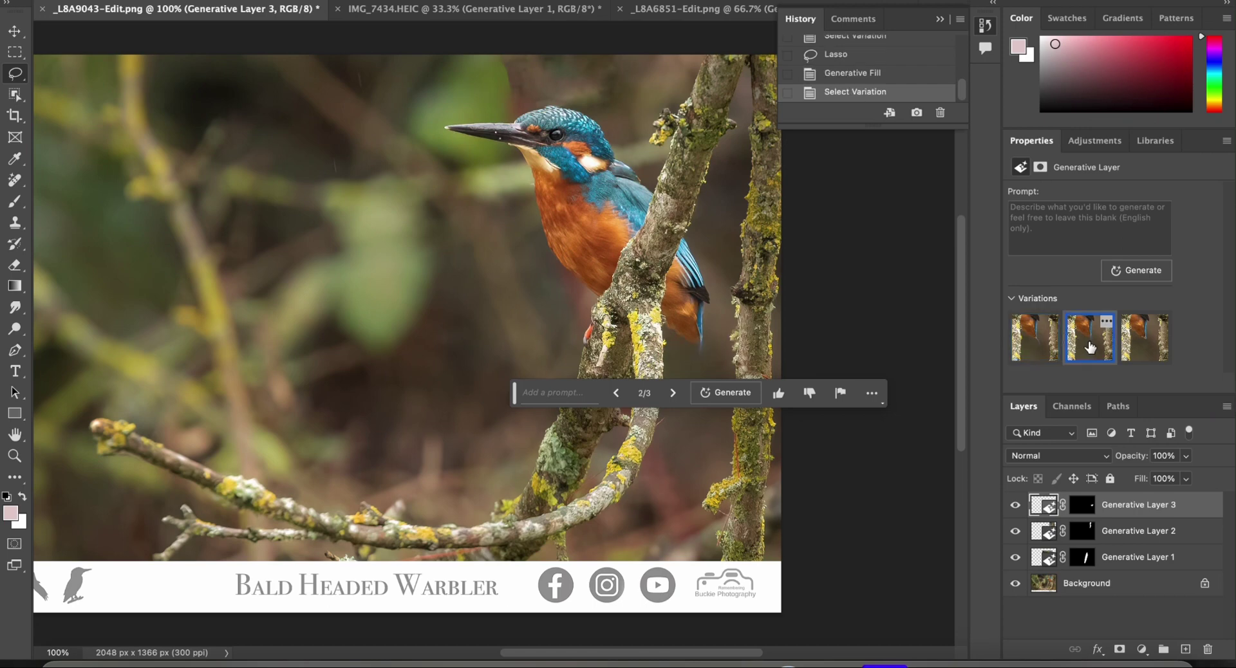
left_click(1145, 348)
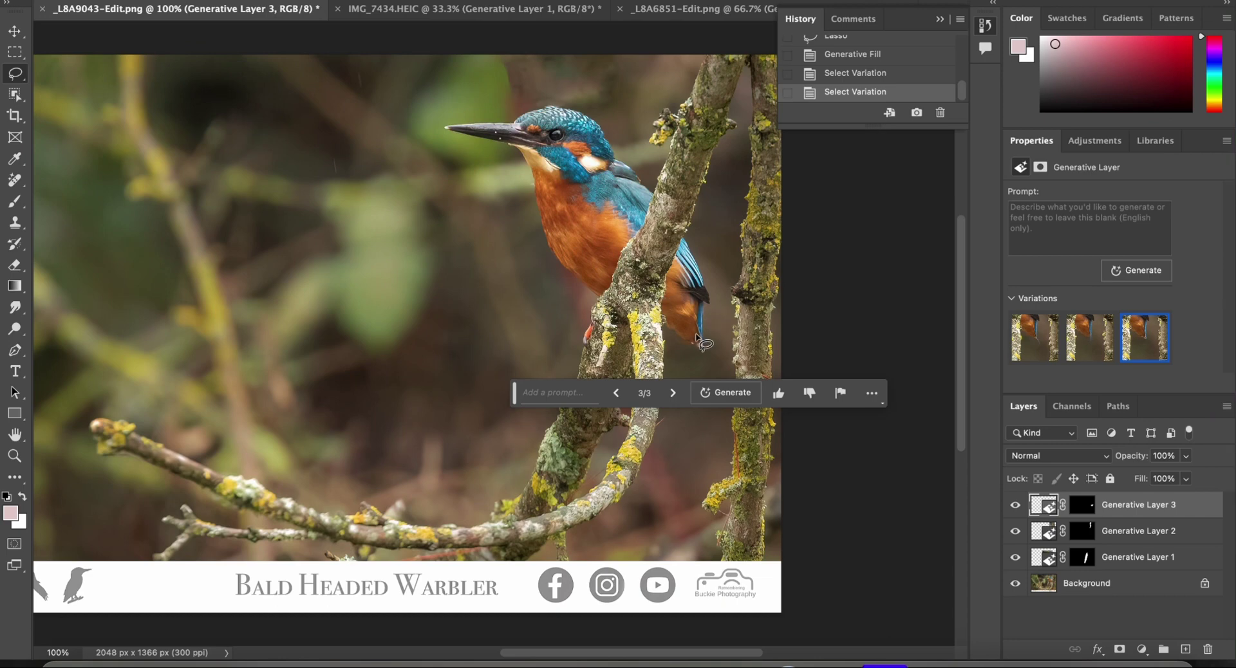
scroll(689, 334, "left", 3)
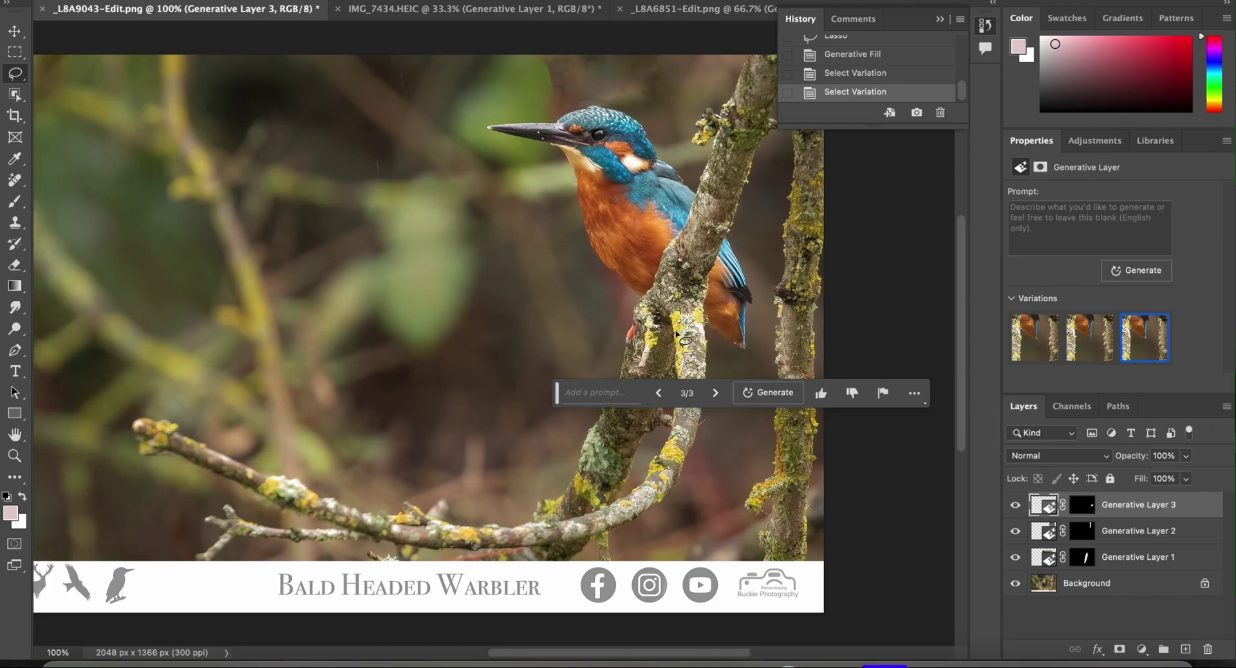